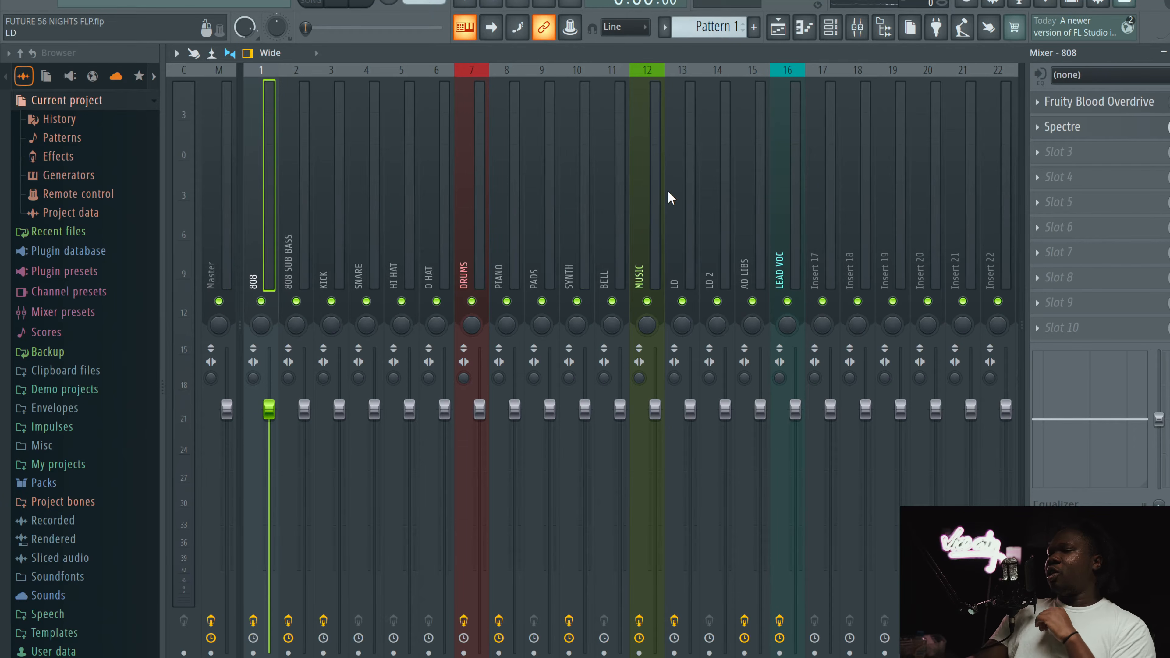
Examine the Fruity Blood Overdrive settings on the 808 track, close its window and reselect the track
{"action": "left_click", "coordinate": [1092, 103]}
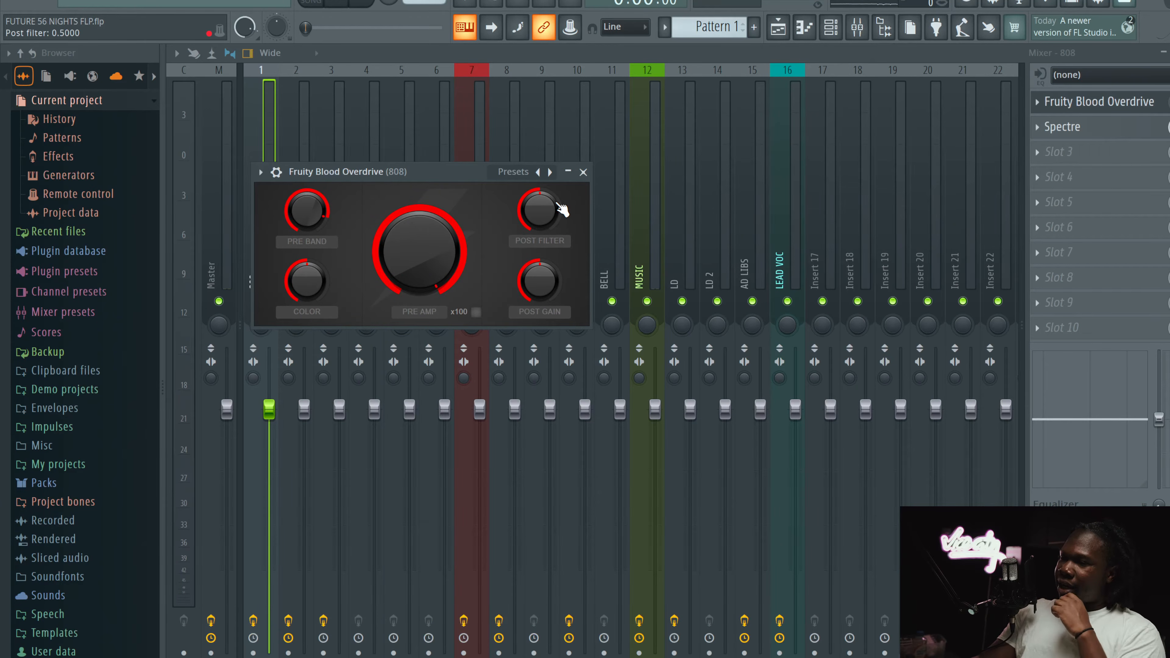
{"action": "left_click", "coordinate": [595, 178]}
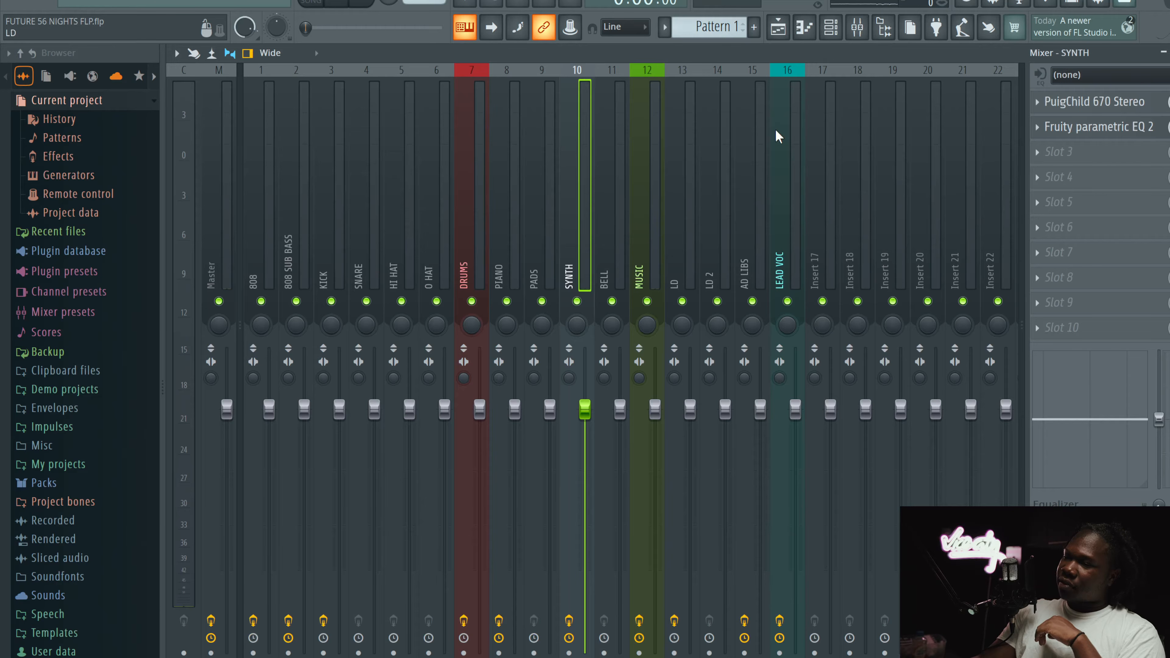
{"action": "left_click", "coordinate": [256, 171]}
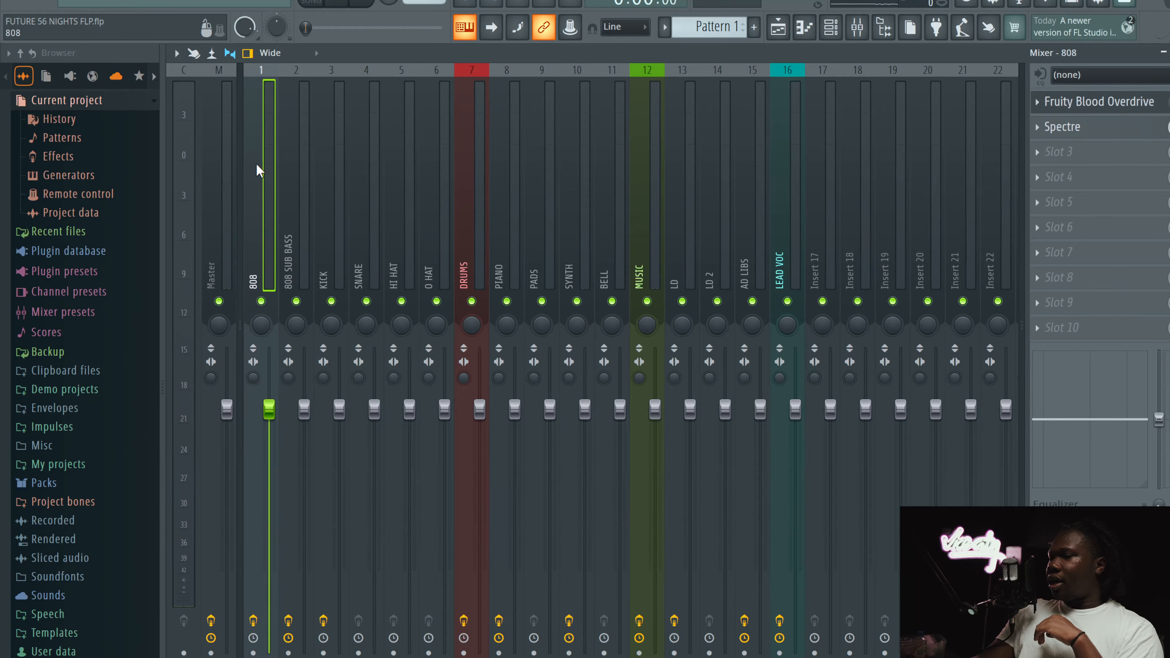
Examine Spectre on the 808 track, keep Tube saturation for the 5.19 kHz band and close the plugin
{"action": "left_click", "coordinate": [1098, 127]}
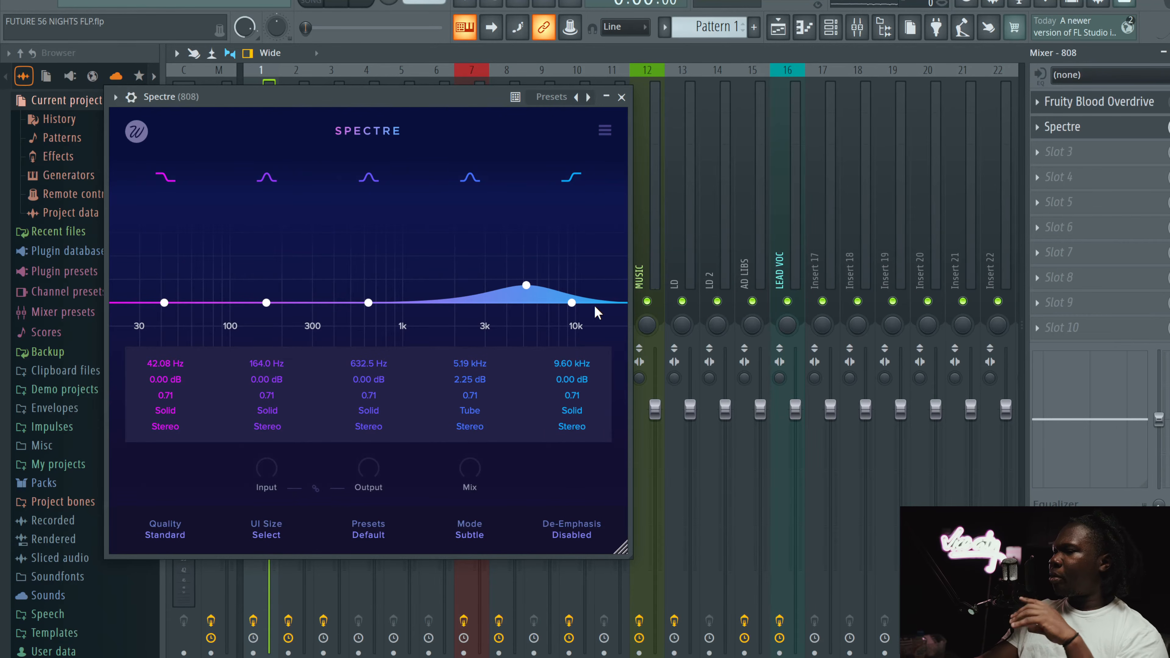
{"action": "left_click", "coordinate": [469, 413]}
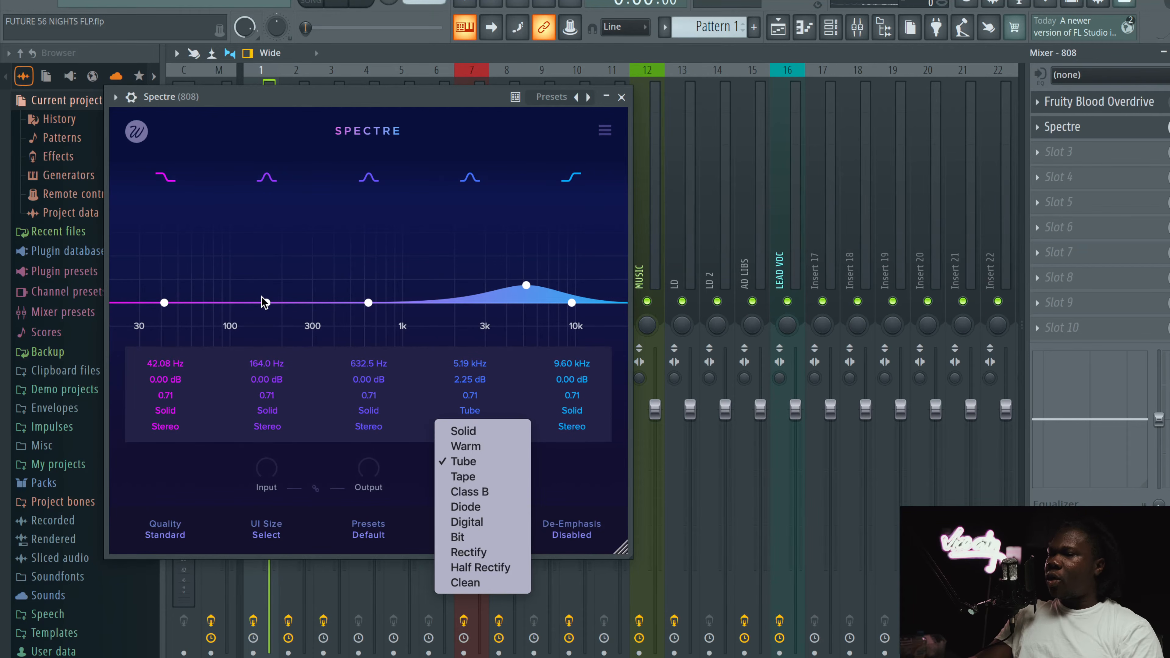
{"action": "left_click", "coordinate": [285, 302]}
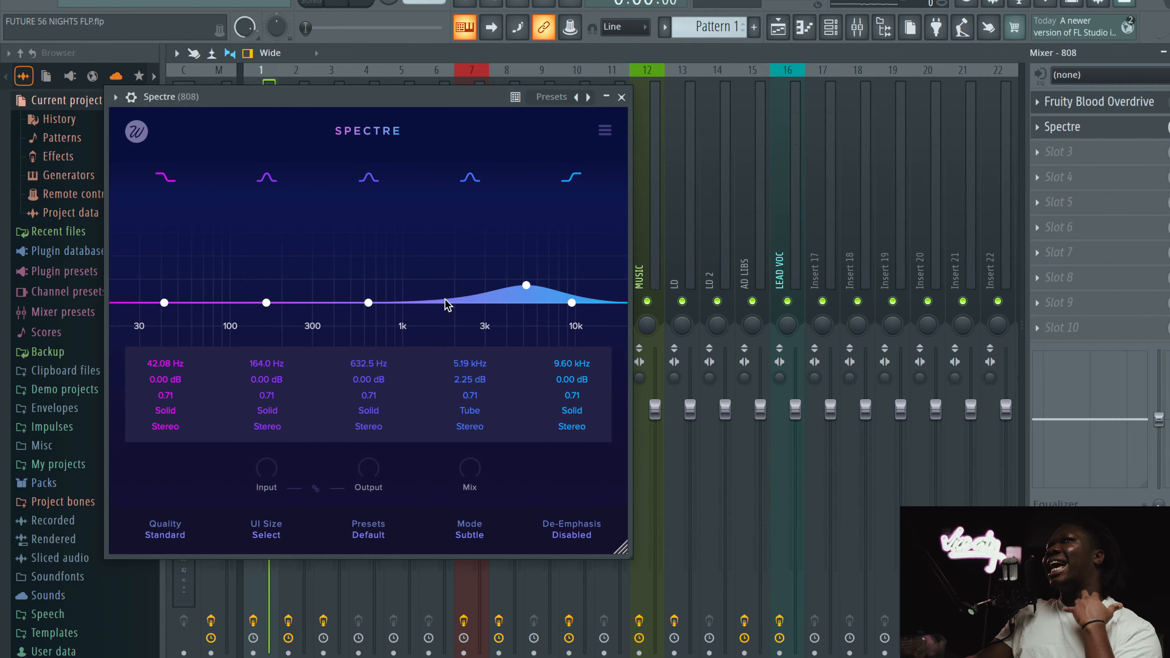
{"action": "left_click", "coordinate": [468, 410]}
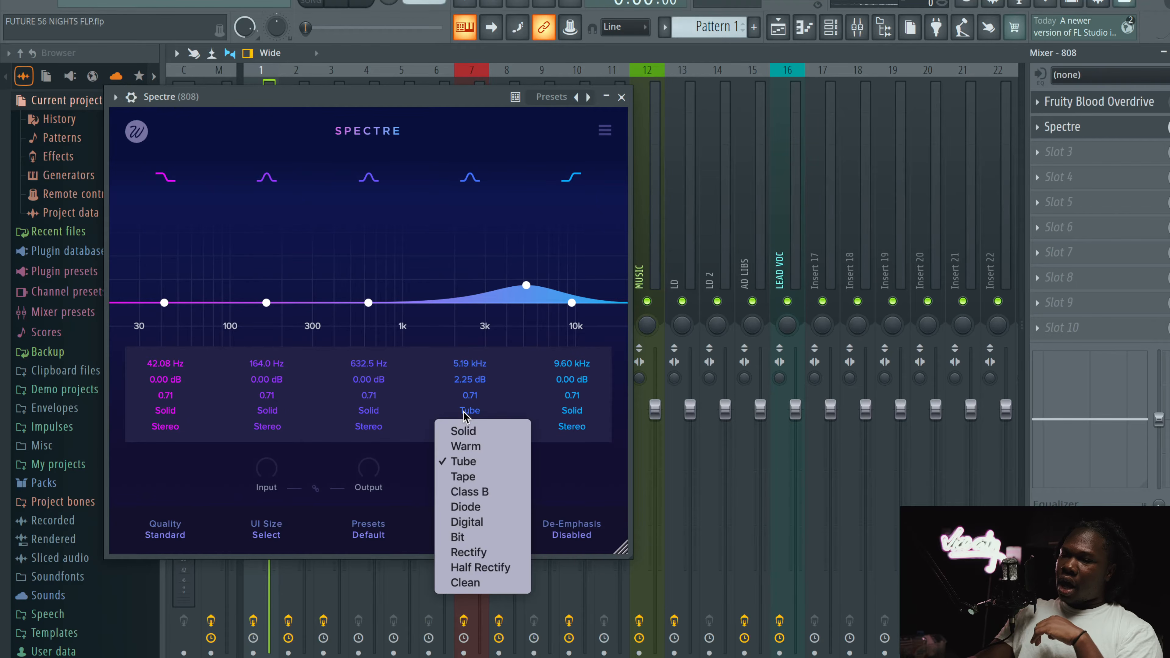
{"action": "left_click", "coordinate": [463, 461]}
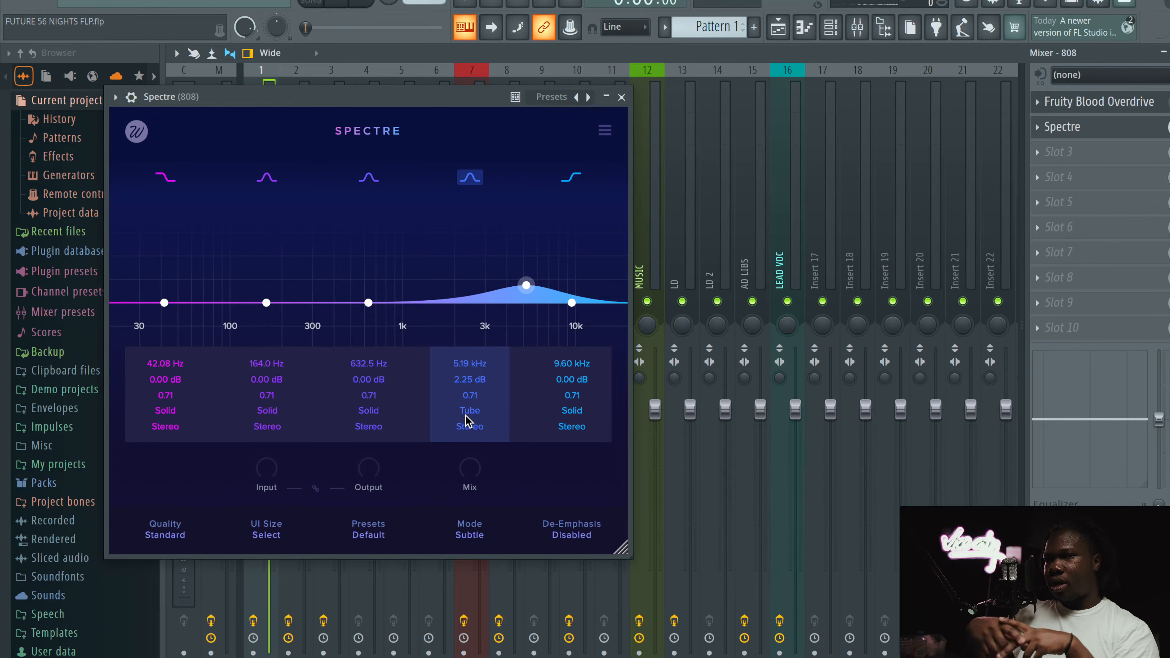
{"action": "left_click", "coordinate": [621, 97]}
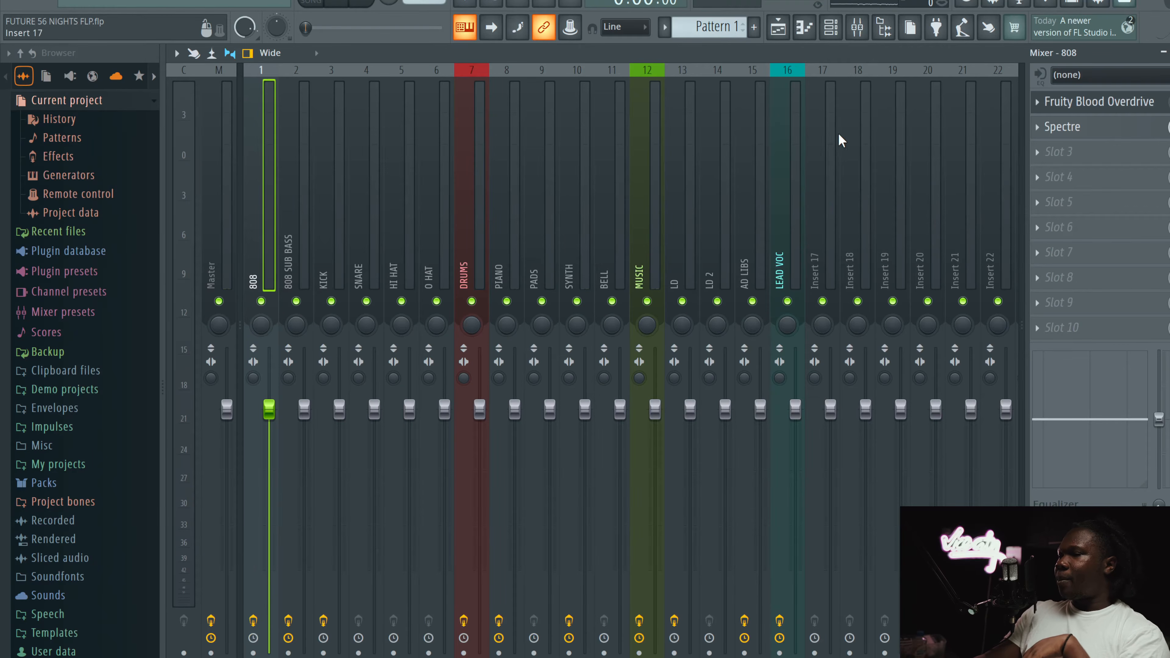
Try to load SSL EV2 Channel Stereo into slot 3 of the 808 track and replace it with StudioRack Stereo
{"action": "left_click", "coordinate": [1084, 153]}
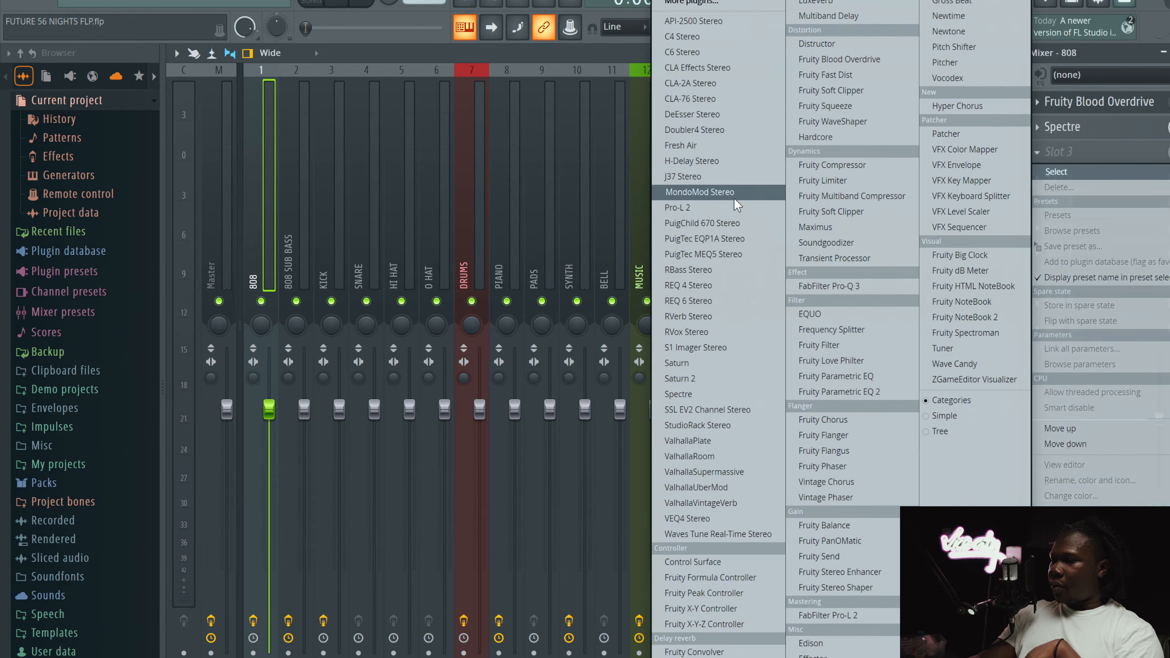
{"action": "left_click", "coordinate": [725, 415]}
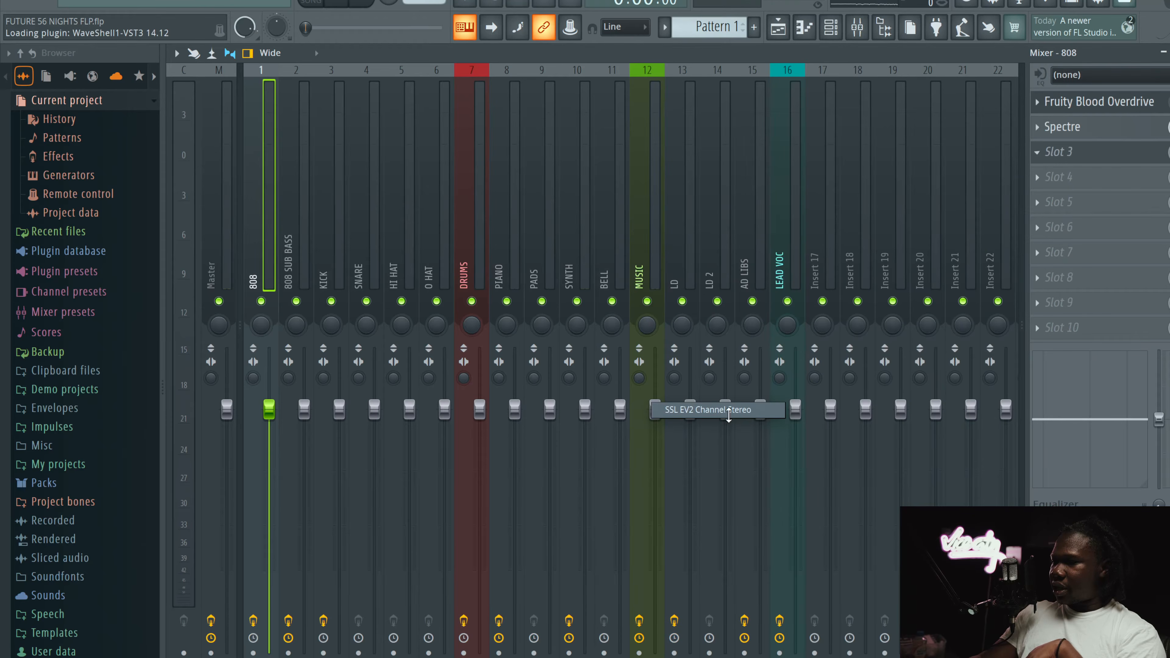
{"action": "left_click", "coordinate": [1037, 153]}
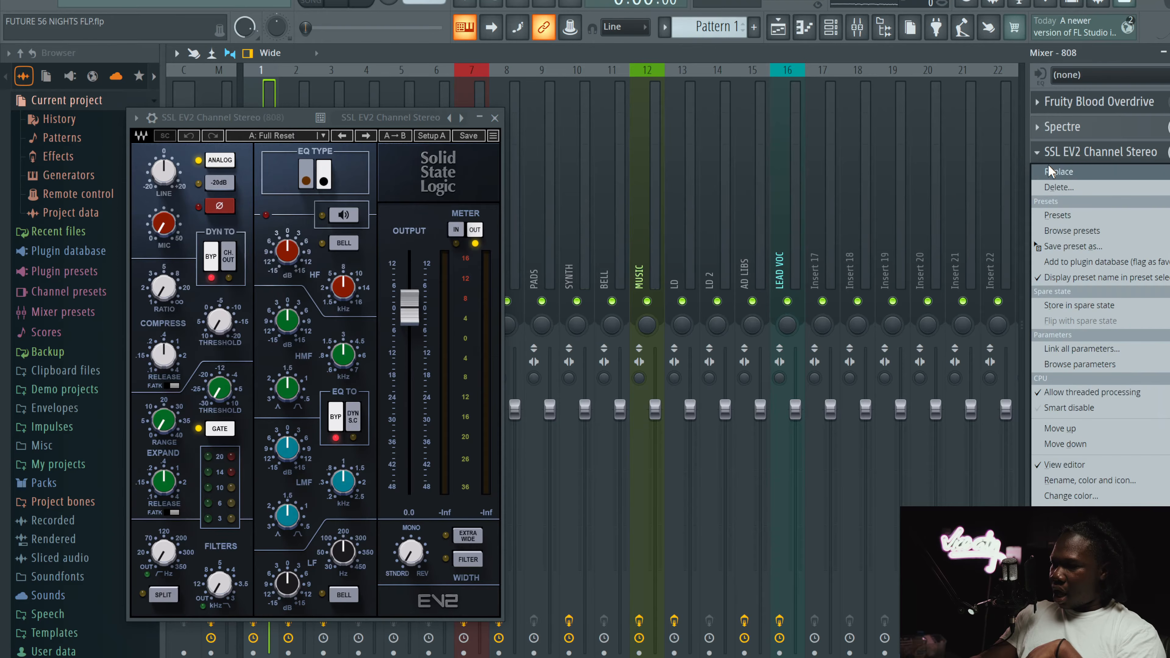
{"action": "mouse_move", "coordinate": [1051, 170]}
{"action": "left_click", "coordinate": [737, 425]}
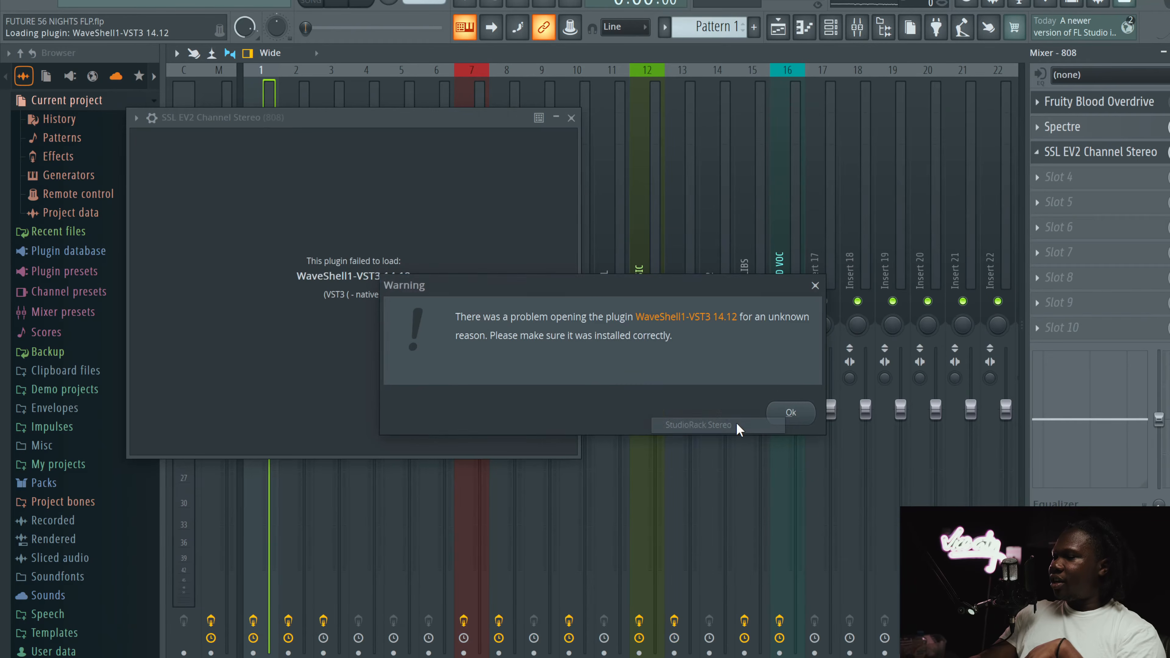
{"action": "left_click", "coordinate": [791, 412]}
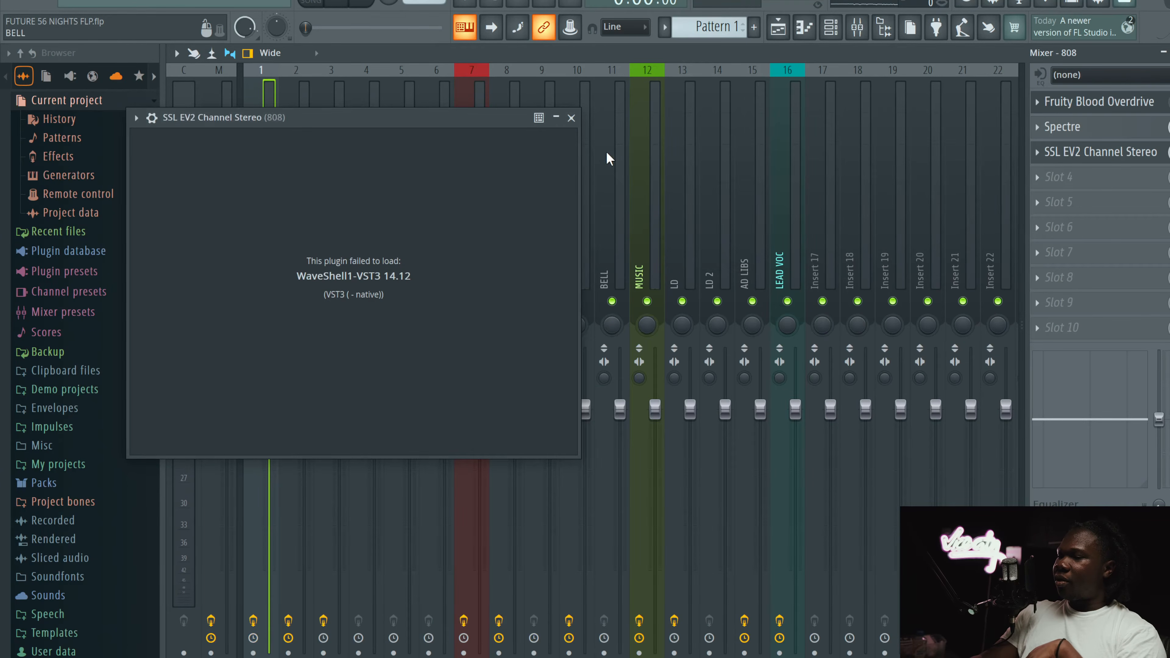
Close the unloaded plugin's window and delete the plugin from slot 3 of the 808 track
{"action": "left_click", "coordinate": [573, 118]}
{"action": "left_click", "coordinate": [1038, 154]}
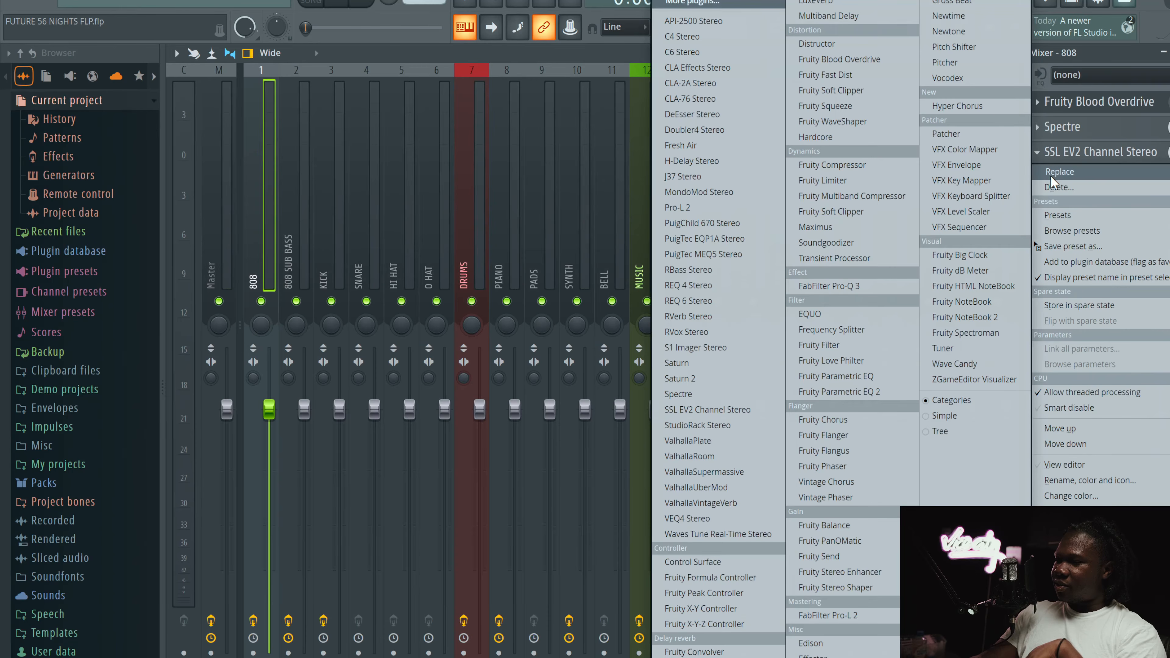
{"action": "left_click", "coordinate": [1054, 186]}
{"action": "left_click", "coordinate": [649, 413]}
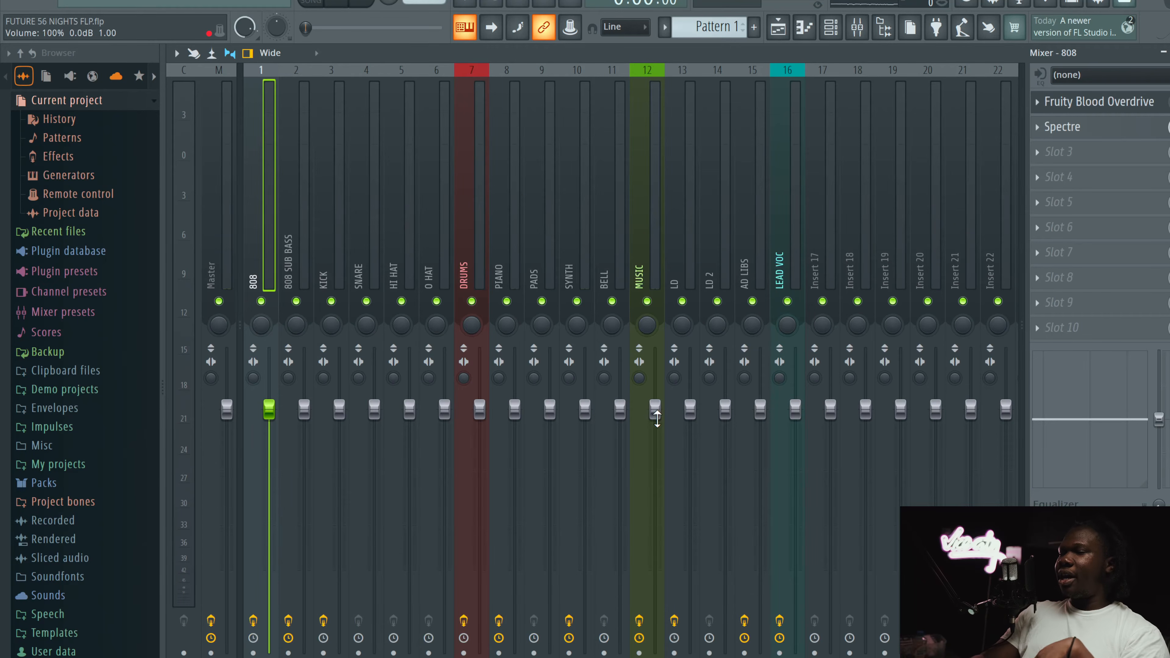
Examine RBass Stereo and FabFilter Pro-Q 3 on the 808 SUB BASS track
{"action": "left_click", "coordinate": [290, 196]}
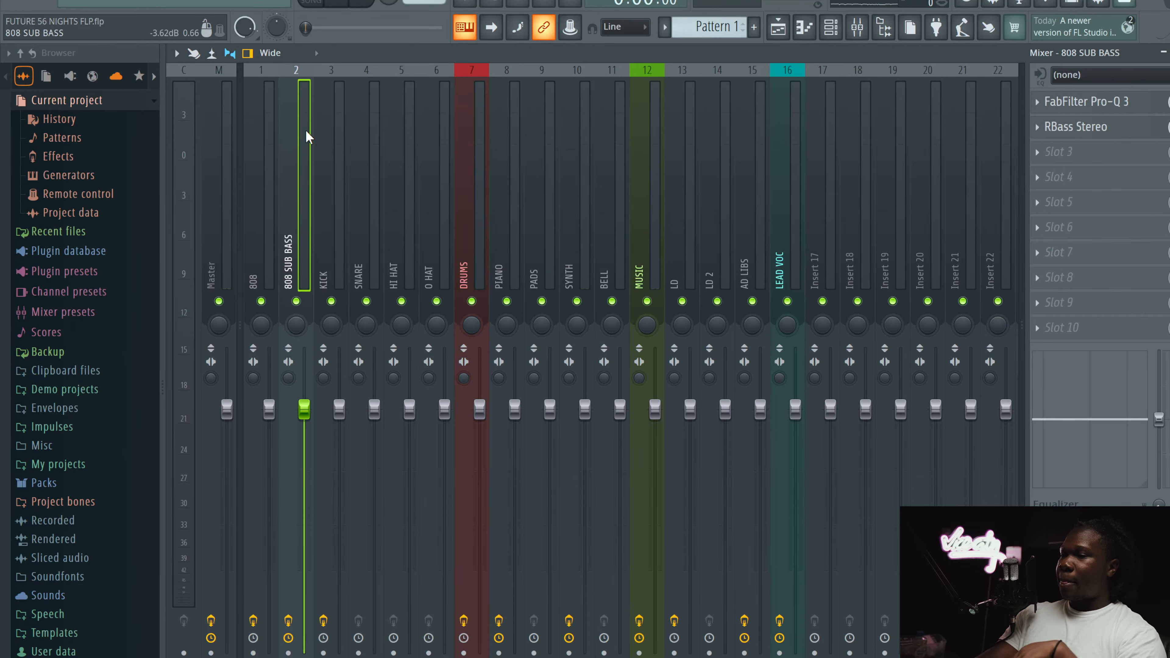
{"action": "left_click", "coordinate": [1100, 136]}
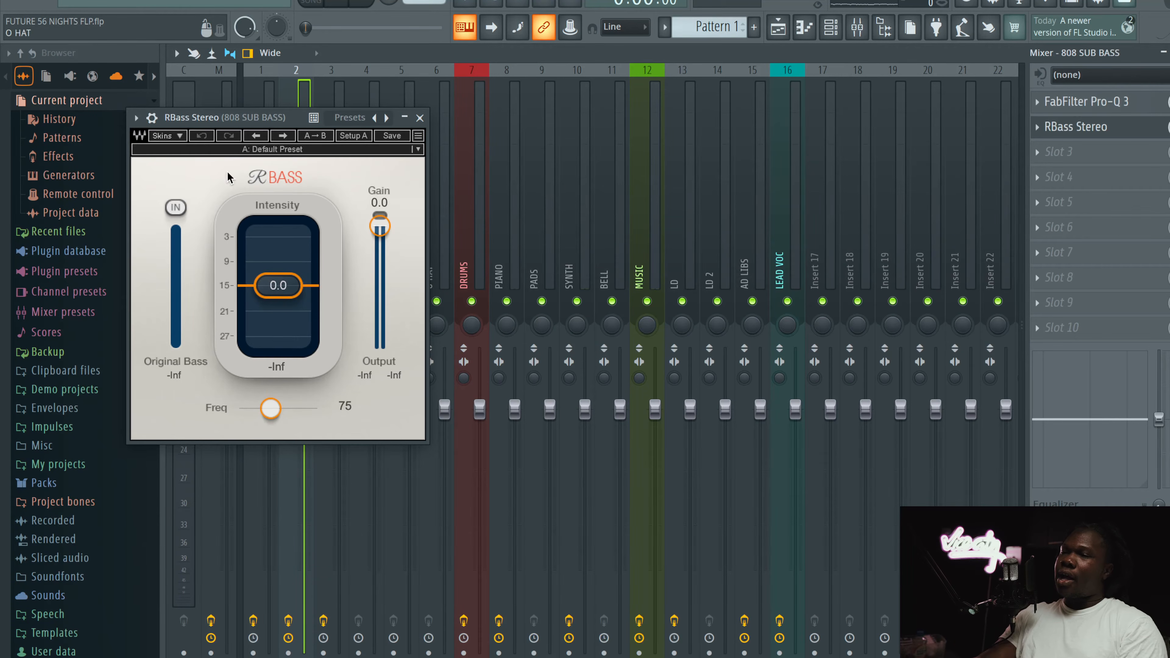
{"action": "left_click", "coordinate": [1083, 101]}
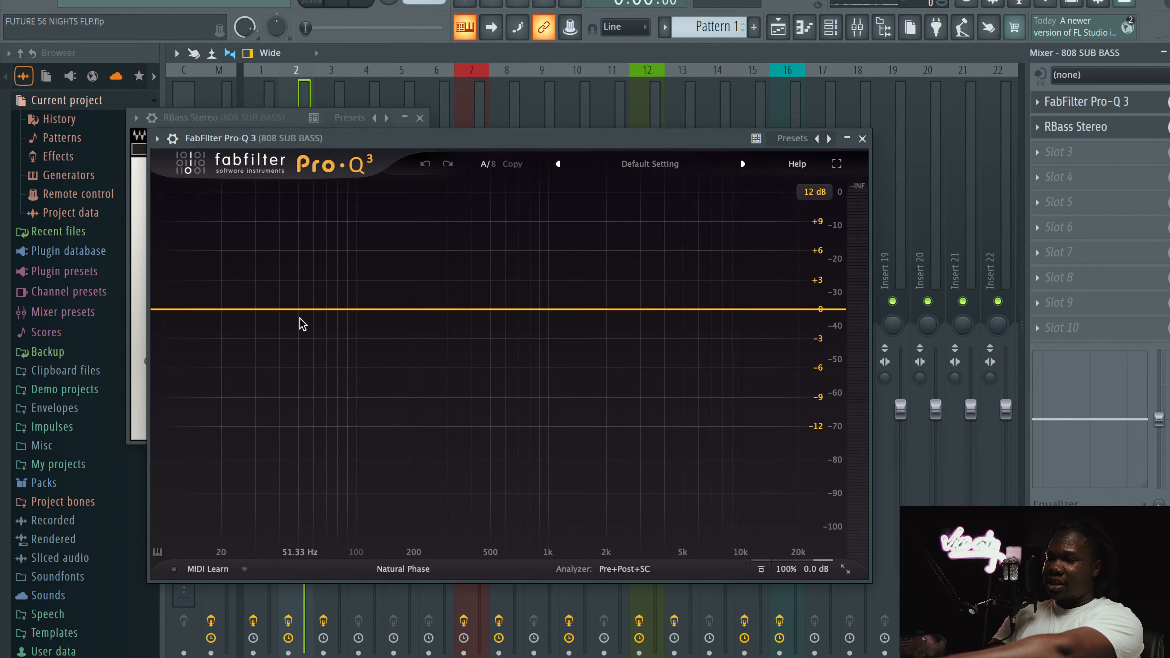
{"action": "left_click", "coordinate": [1075, 127]}
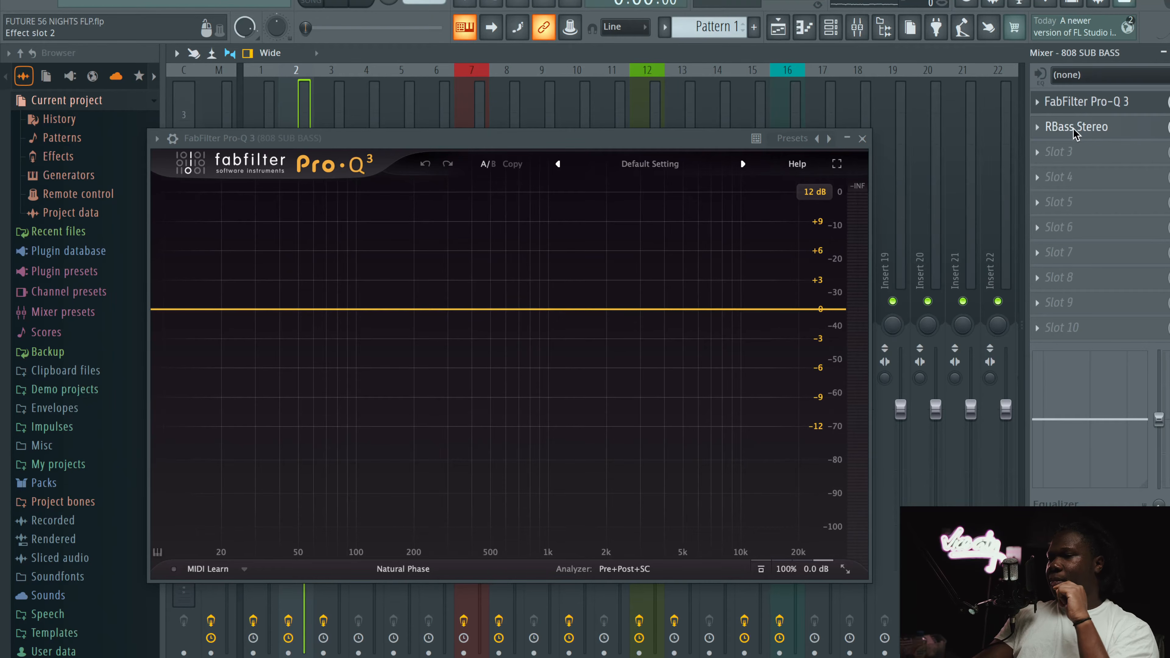
Set RBass on the 808 SUB BASS track to frequency 78 and intensity -19.2, then close both plugin windows
{"action": "left_click", "coordinate": [1075, 127]}
{"action": "left_click_drag", "start_coordinate": [272, 408], "coordinate": [273, 369]}
{"action": "left_click_drag", "start_coordinate": [289, 298], "coordinate": [290, 343]}
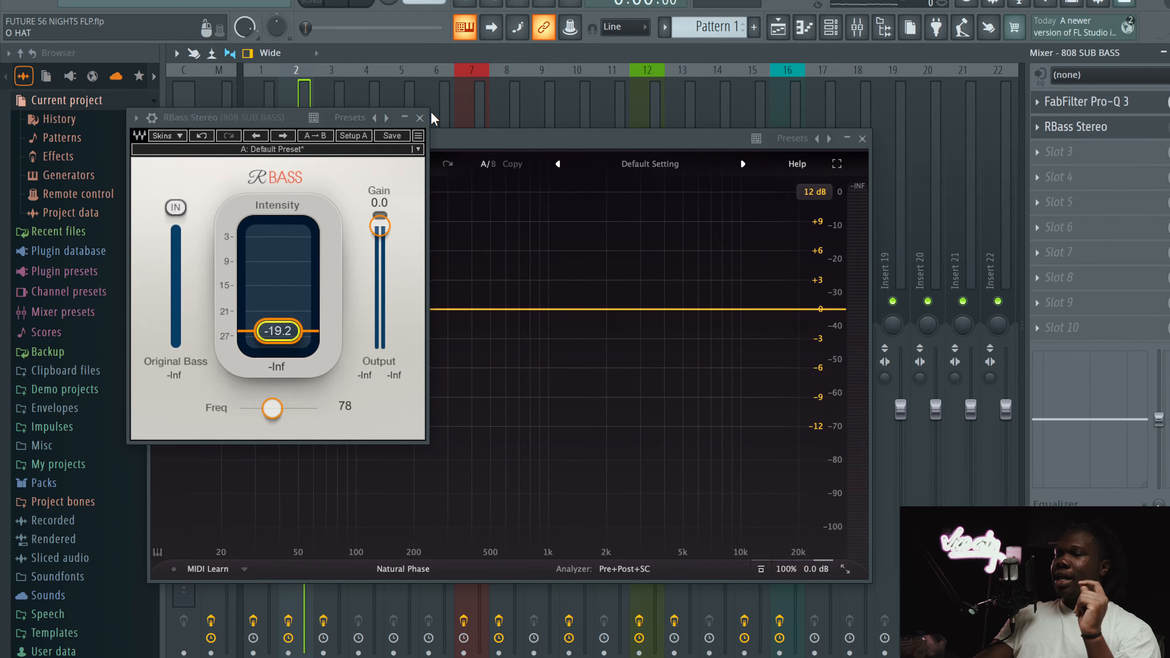
{"action": "left_click", "coordinate": [419, 118]}
{"action": "left_click", "coordinate": [862, 139]}
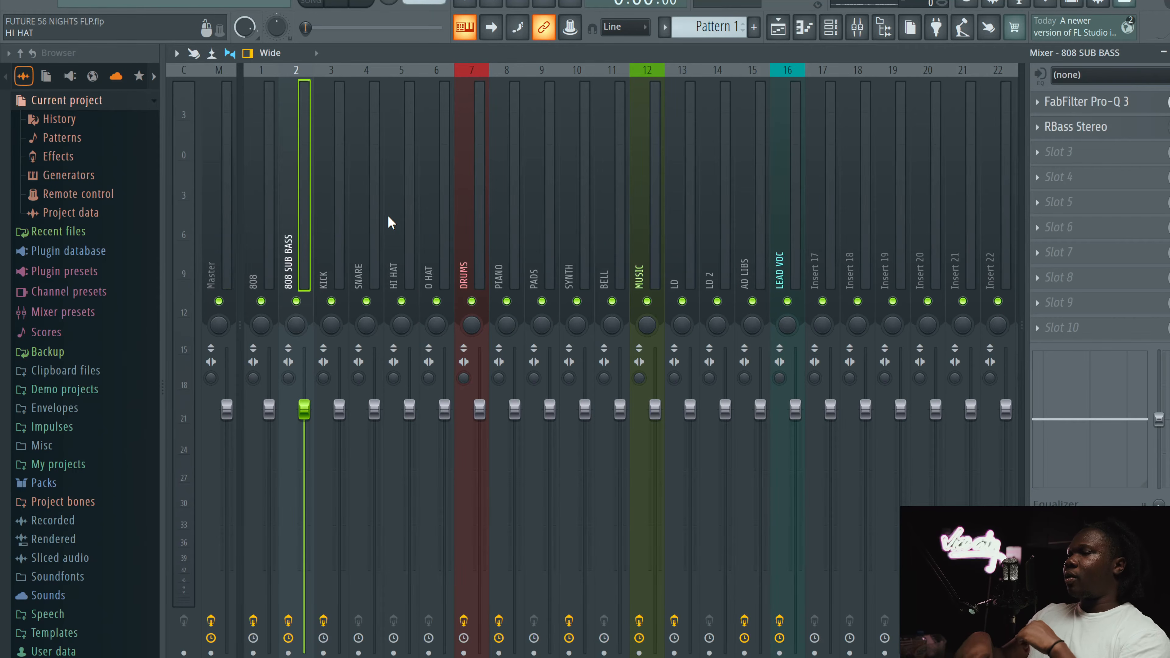
Examine the Fruity soft clipper on the KICK track in the middle of the mixer and close it
{"action": "left_click", "coordinate": [347, 211]}
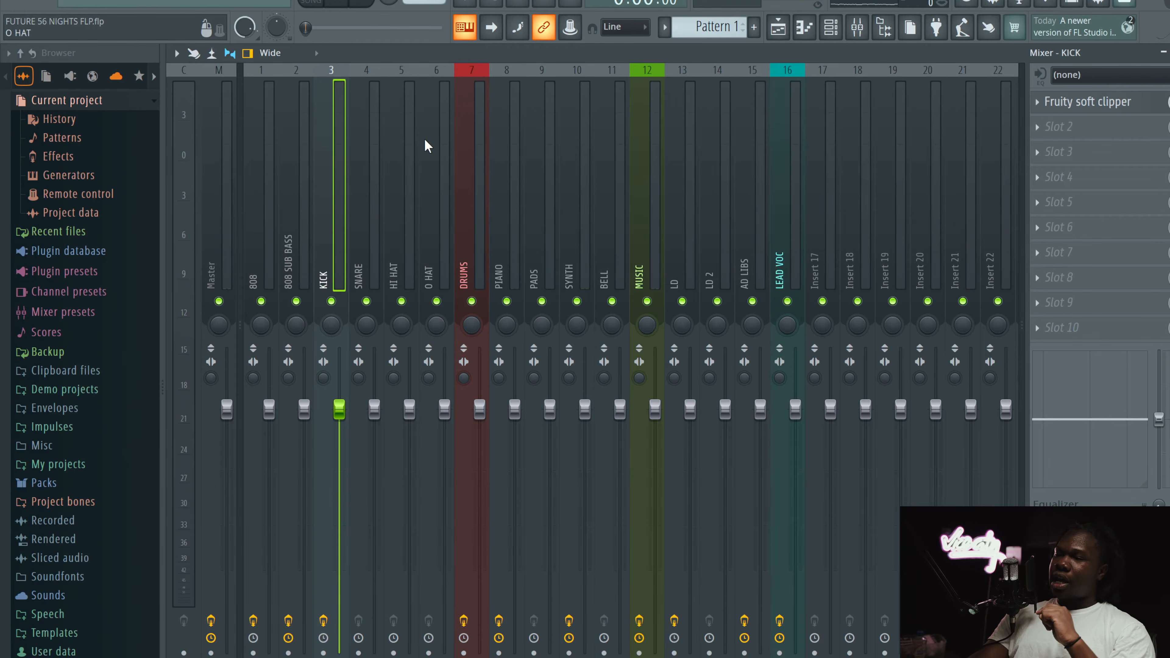
{"action": "left_click", "coordinate": [1097, 102]}
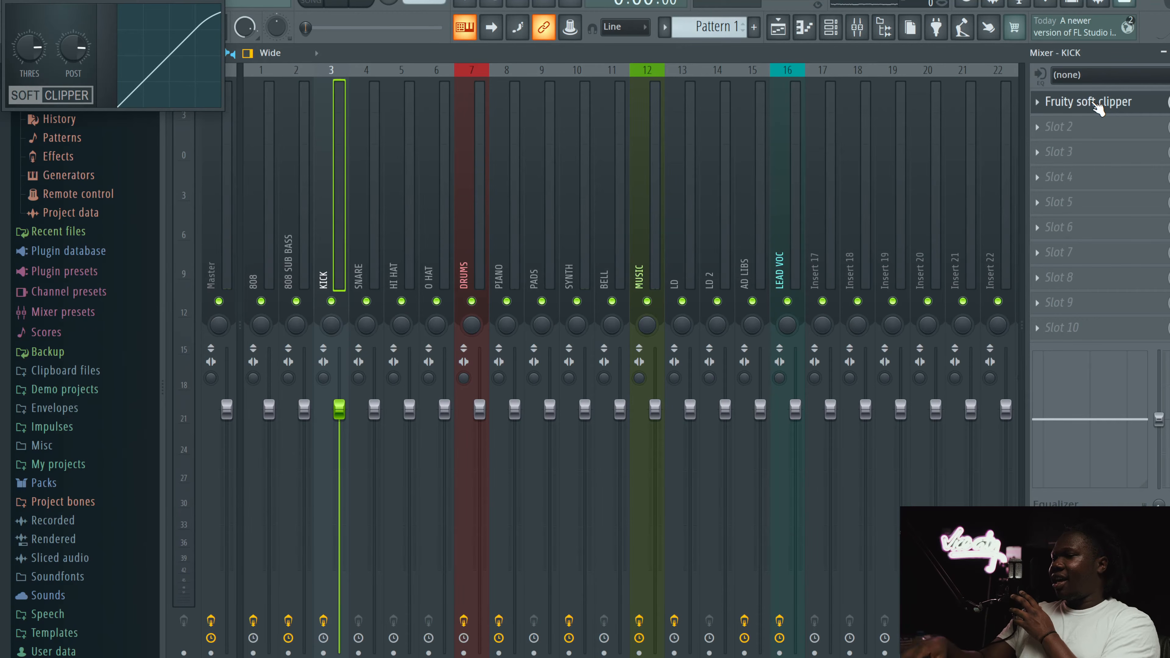
{"action": "left_click_drag", "start_coordinate": [105, 3], "coordinate": [479, 240]}
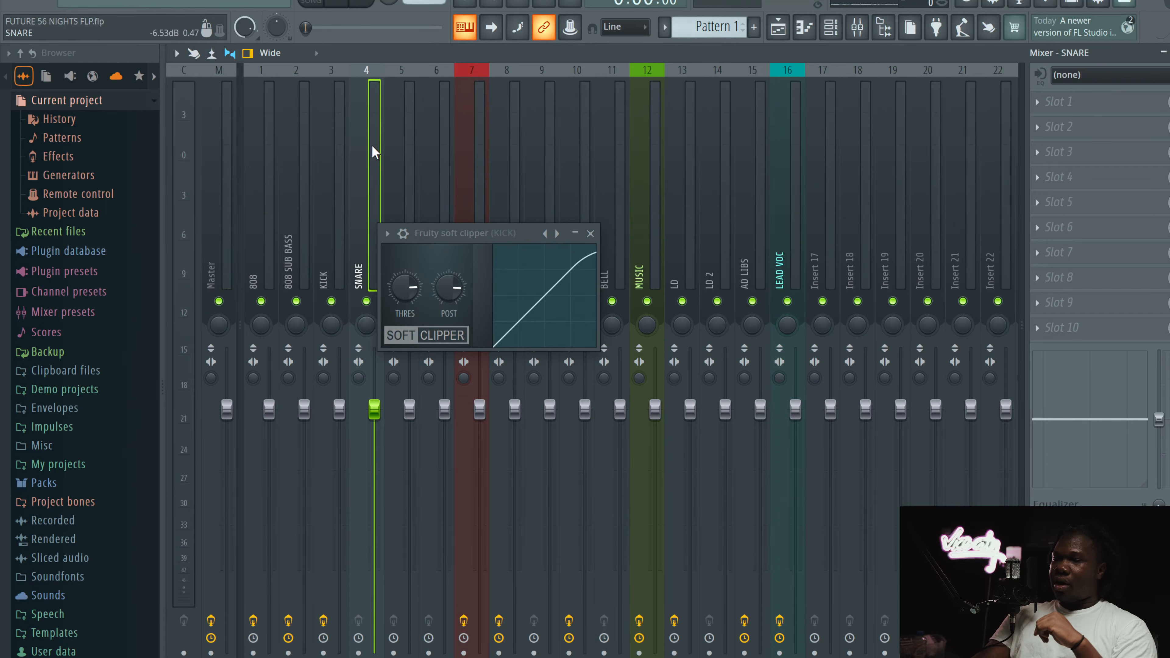
{"action": "left_click", "coordinate": [591, 233]}
Compare the effect chains of the 808, 808 SUB BASS, KICK, SNARE, HI HAT and O HAT tracks with the DRUMS bus
{"action": "left_click", "coordinate": [410, 174]}
{"action": "left_click", "coordinate": [472, 175]}
{"action": "left_click", "coordinate": [445, 174]}
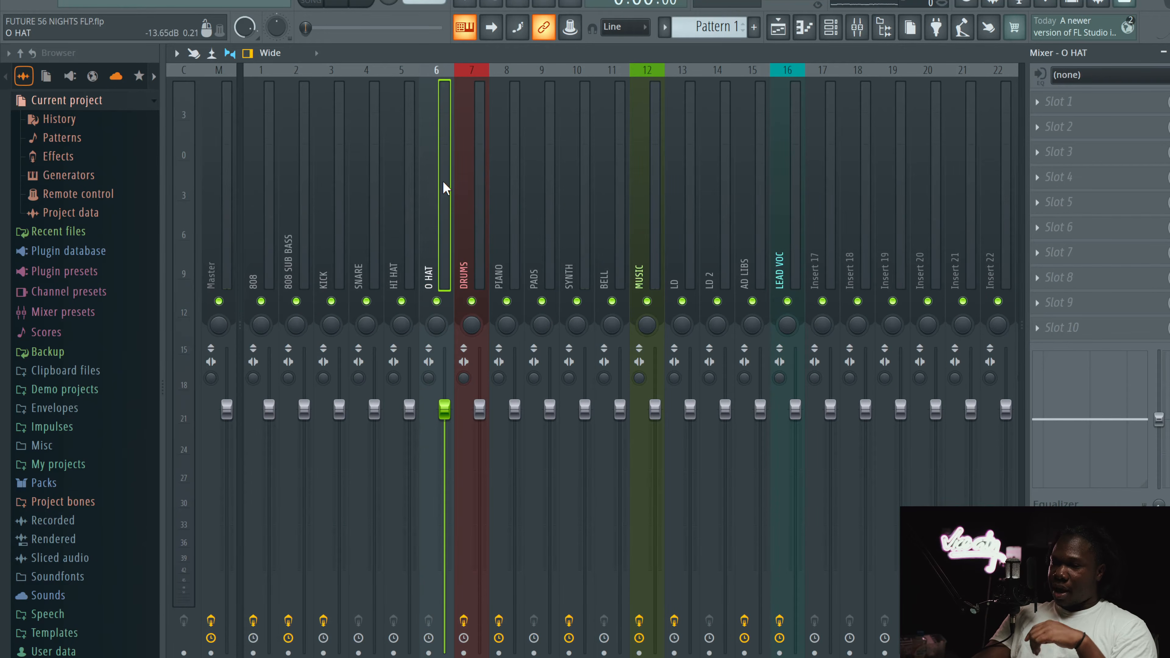
{"action": "left_click", "coordinate": [254, 175]}
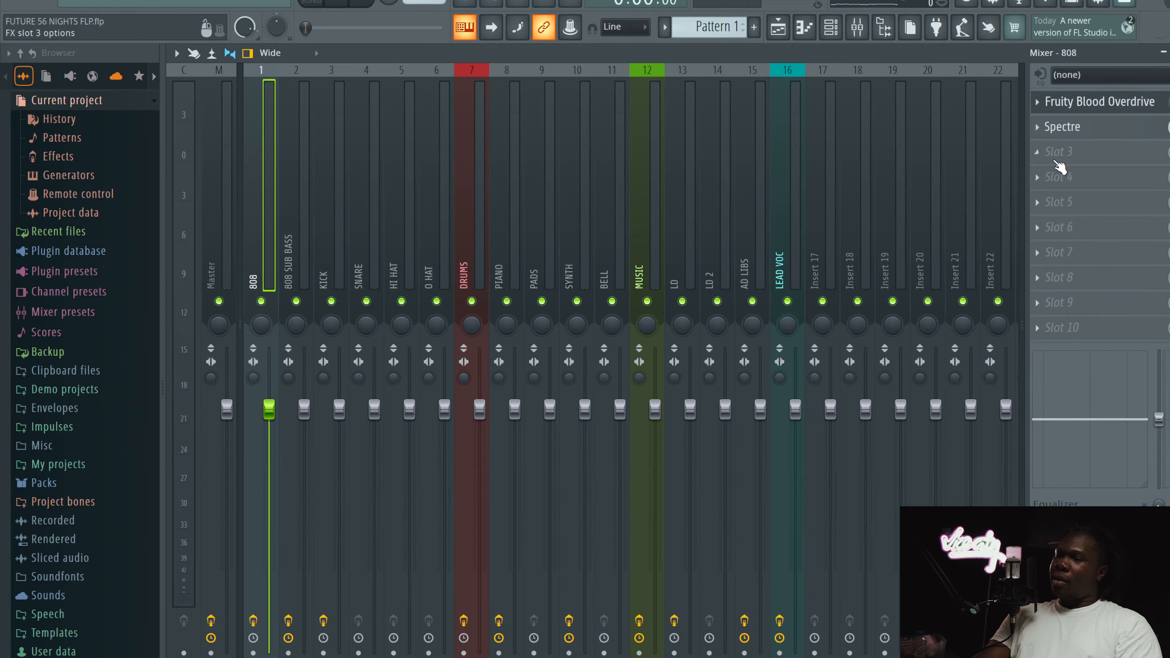
{"action": "left_click", "coordinate": [299, 175]}
{"action": "left_click", "coordinate": [375, 180]}
{"action": "left_click", "coordinate": [339, 182]}
{"action": "left_click", "coordinate": [410, 182]}
{"action": "left_click", "coordinate": [431, 183]}
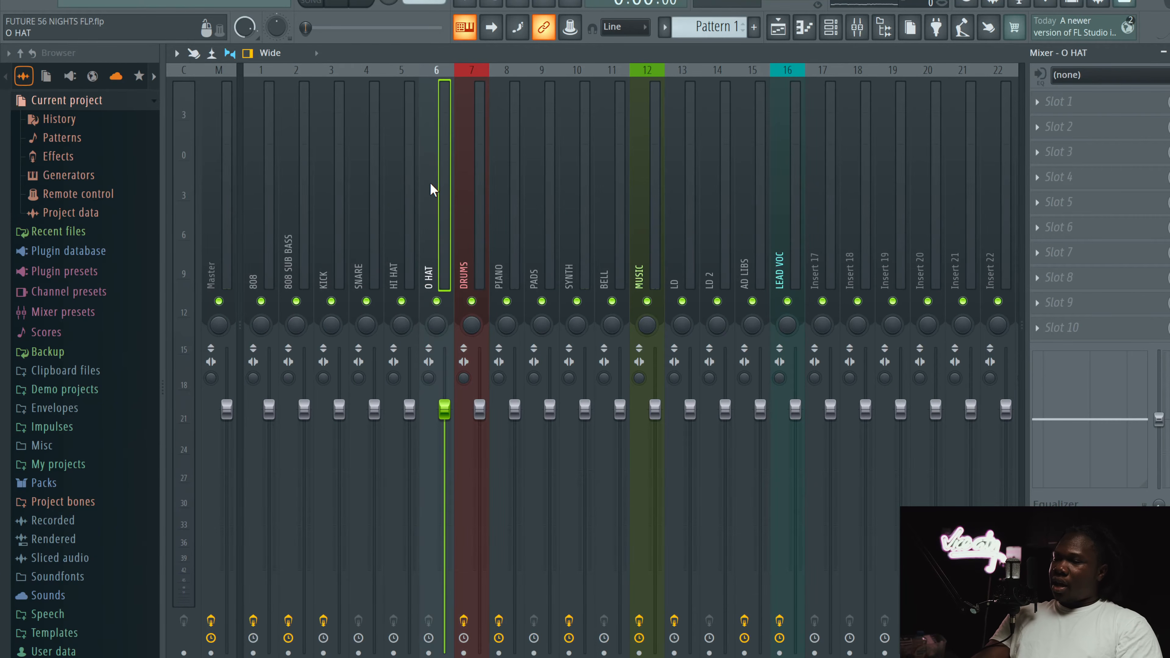
{"action": "left_click", "coordinate": [458, 174]}
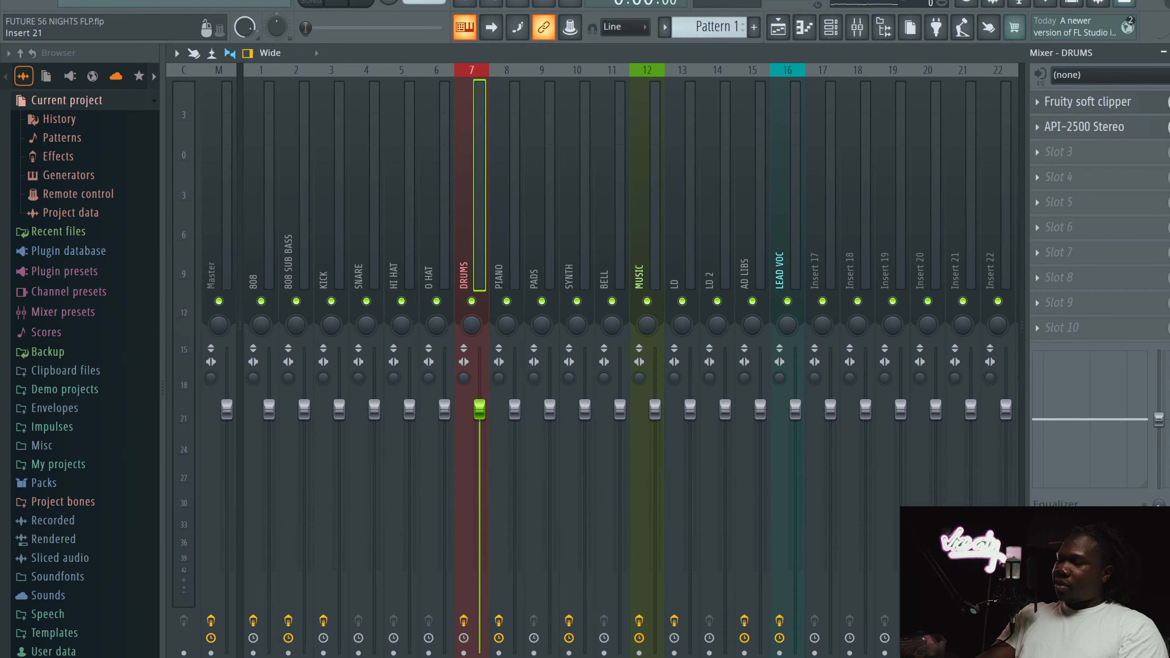
Switch to Apple Music, look through the album's track list and minimize the window to return to the mixer
{"action": "left_click", "coordinate": [865, 655]}
{"action": "scroll", "coordinate": [328, 436], "scroll_direction": "down", "scroll_amount": 5}
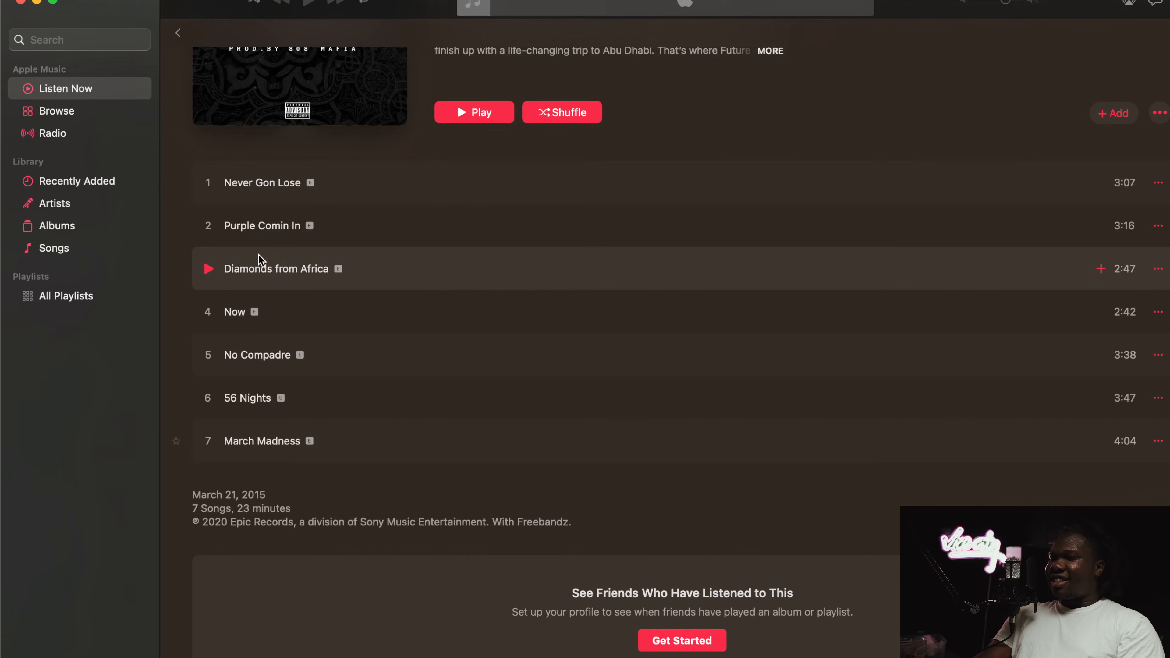
{"action": "left_click", "coordinate": [36, 2]}
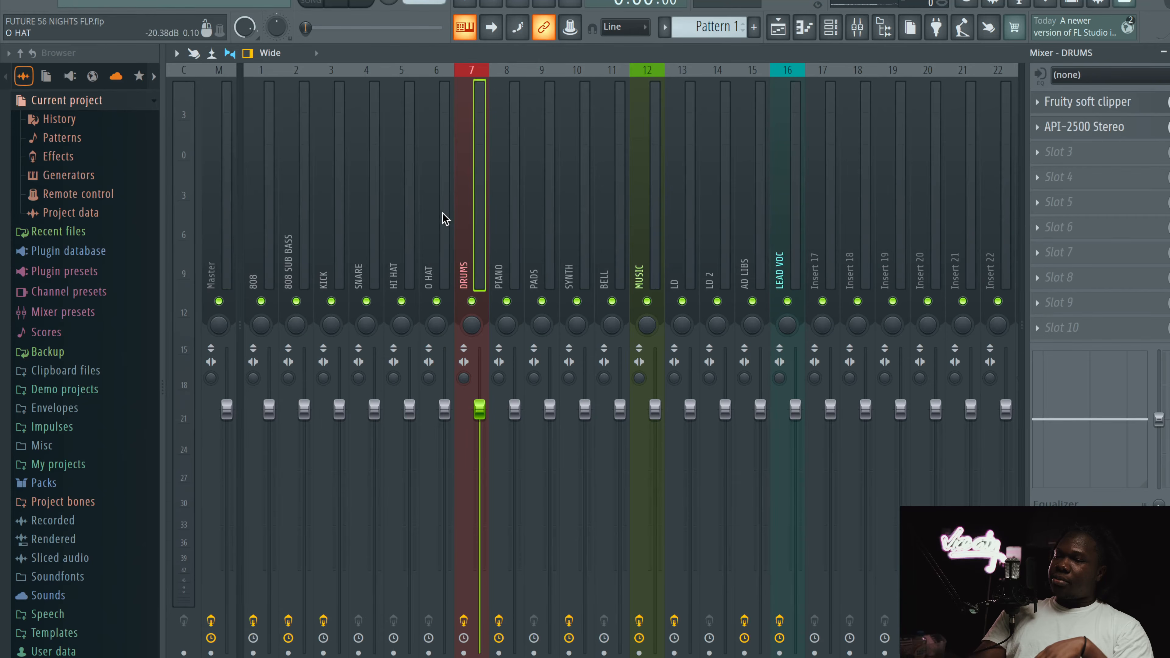
Examine the PuigTec MEQ5 Stereo equalizer on the PIANO track with its window placed over the mixer
{"action": "left_click", "coordinate": [498, 203]}
{"action": "left_click", "coordinate": [536, 204]}
{"action": "left_click", "coordinate": [473, 202]}
{"action": "left_click", "coordinate": [491, 184]}
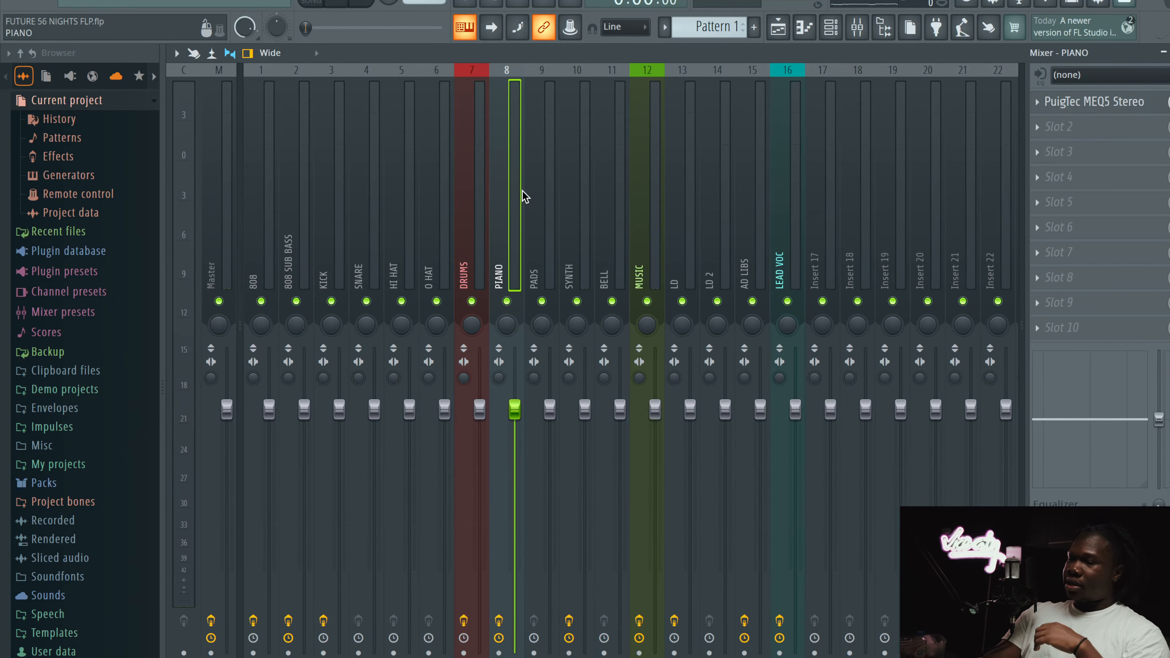
{"action": "left_click", "coordinate": [484, 199]}
{"action": "left_click", "coordinate": [516, 196]}
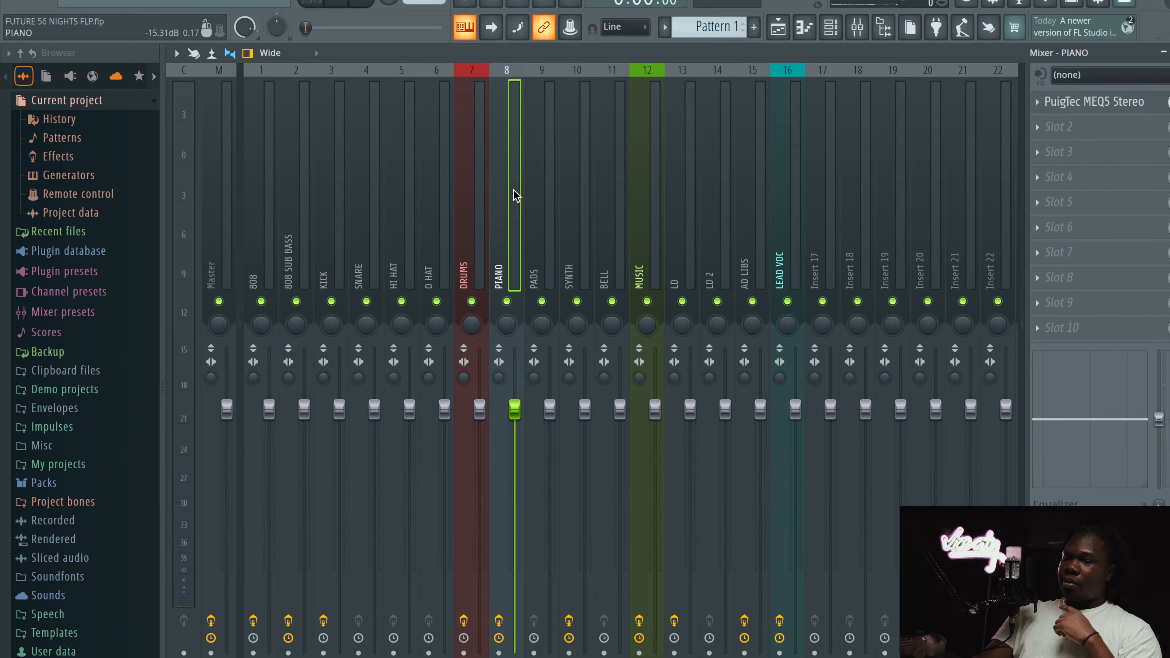
{"action": "left_click", "coordinate": [1114, 101]}
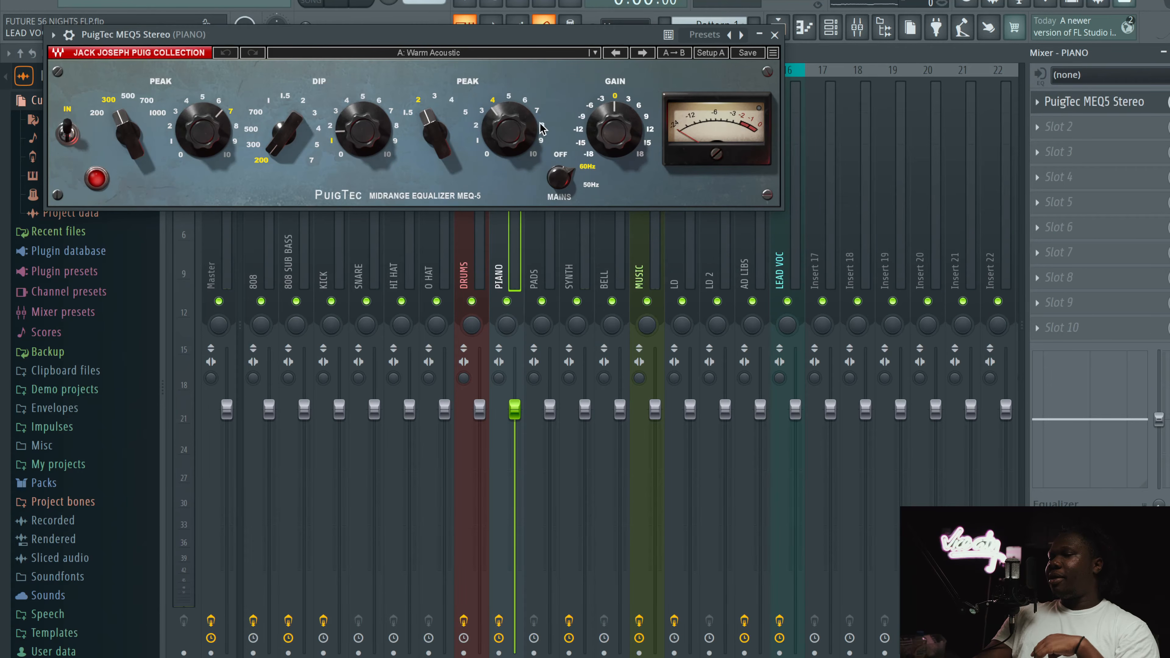
{"action": "left_click_drag", "start_coordinate": [516, 40], "coordinate": [637, 154]}
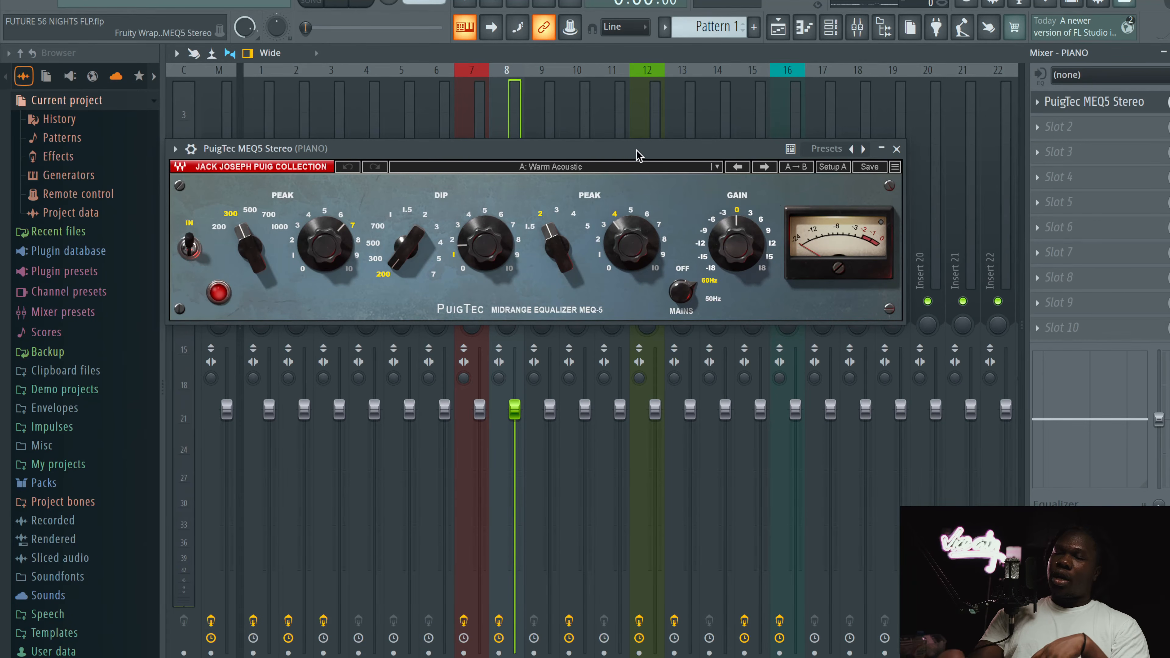
Close the PIANO track's equalizer, examine the PuigChild 670 Stereo compressor on the SYNTH track and close it
{"action": "left_click", "coordinate": [896, 149]}
{"action": "left_click", "coordinate": [544, 146]}
{"action": "left_click", "coordinate": [594, 140]}
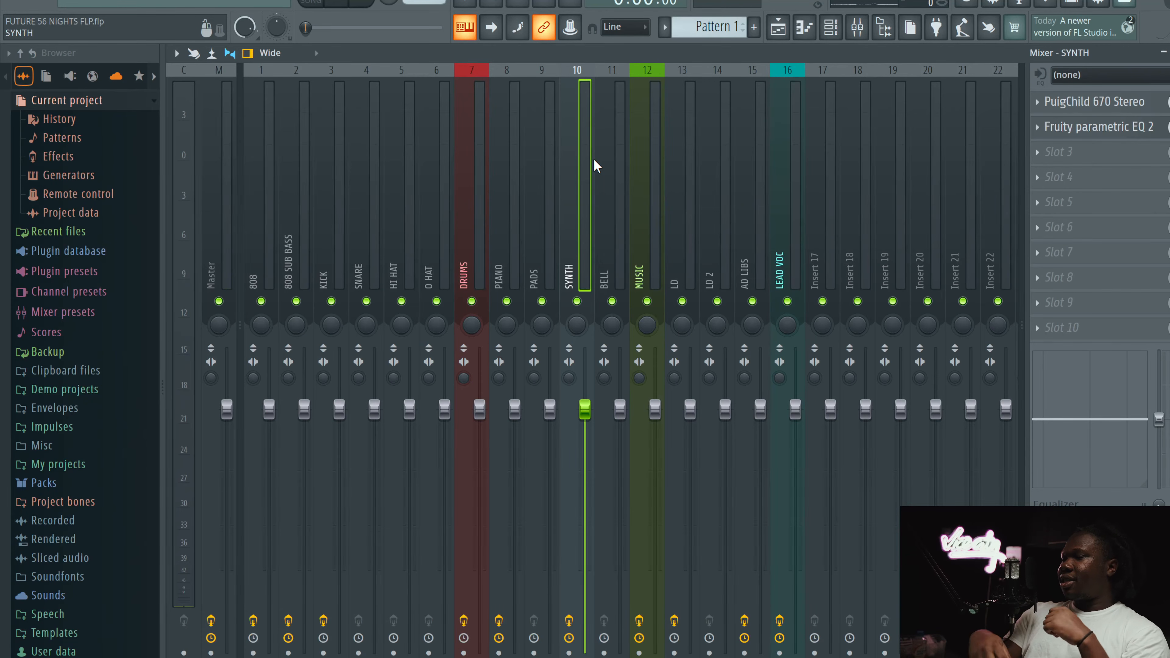
{"action": "left_click", "coordinate": [1068, 101]}
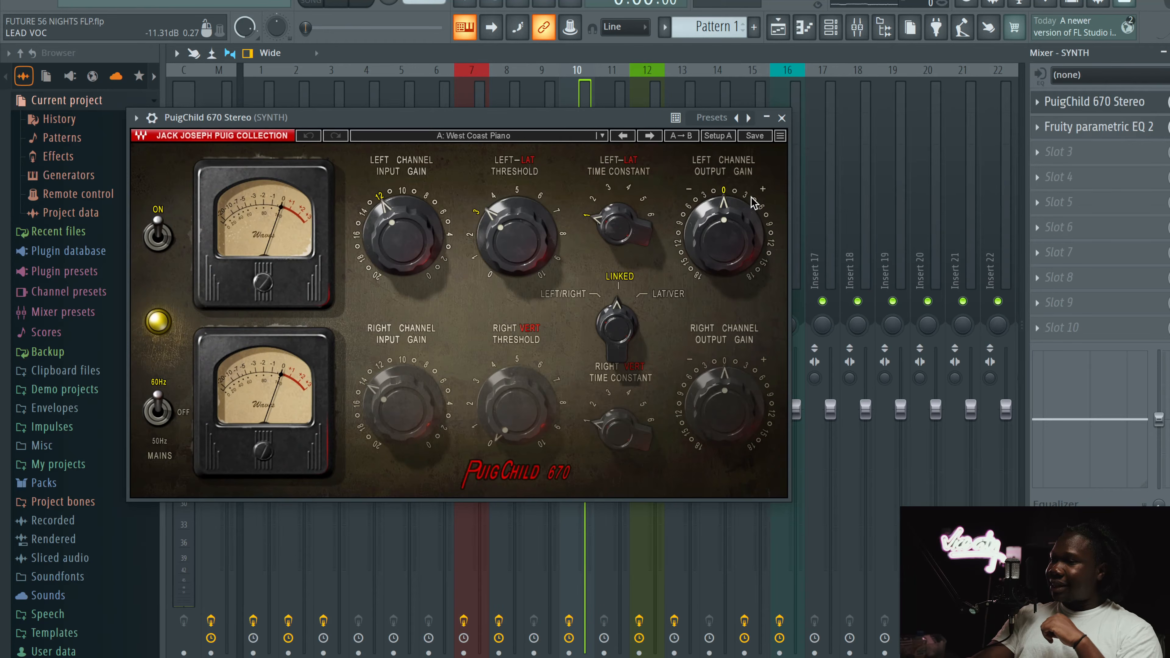
{"action": "left_click", "coordinate": [782, 118]}
Return to the PIANO track, review its PuigTec MEQ5 Stereo equalizer once more and close it
{"action": "left_click", "coordinate": [484, 152]}
{"action": "left_click", "coordinate": [503, 152]}
{"action": "left_click", "coordinate": [1128, 100]}
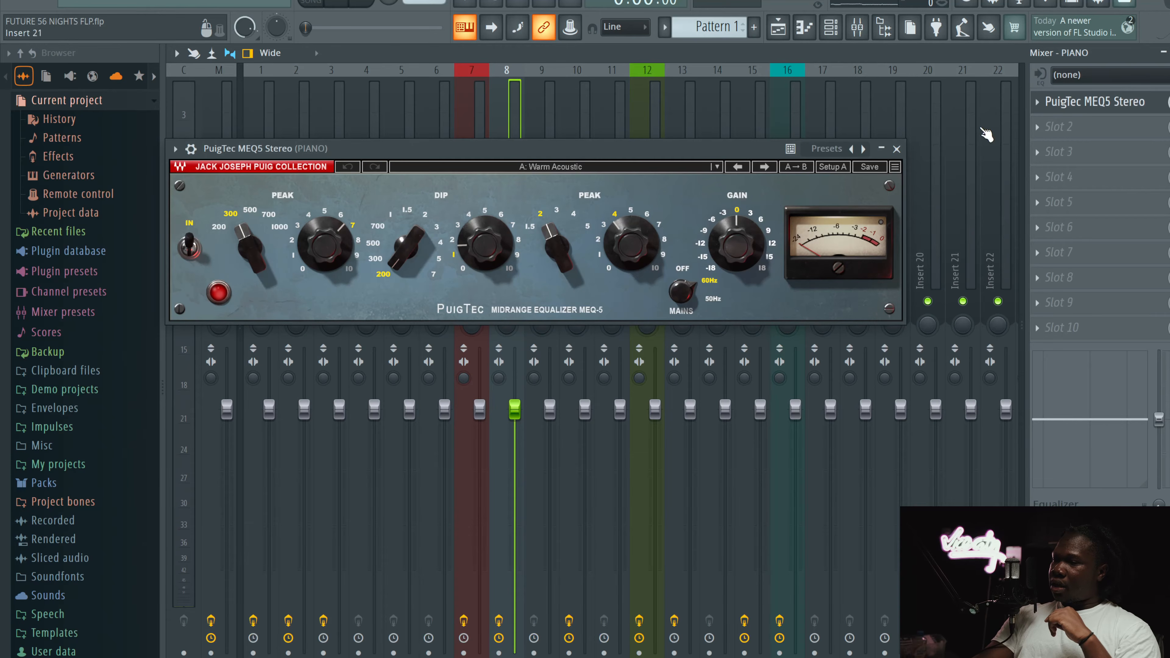
{"action": "left_click", "coordinate": [897, 150]}
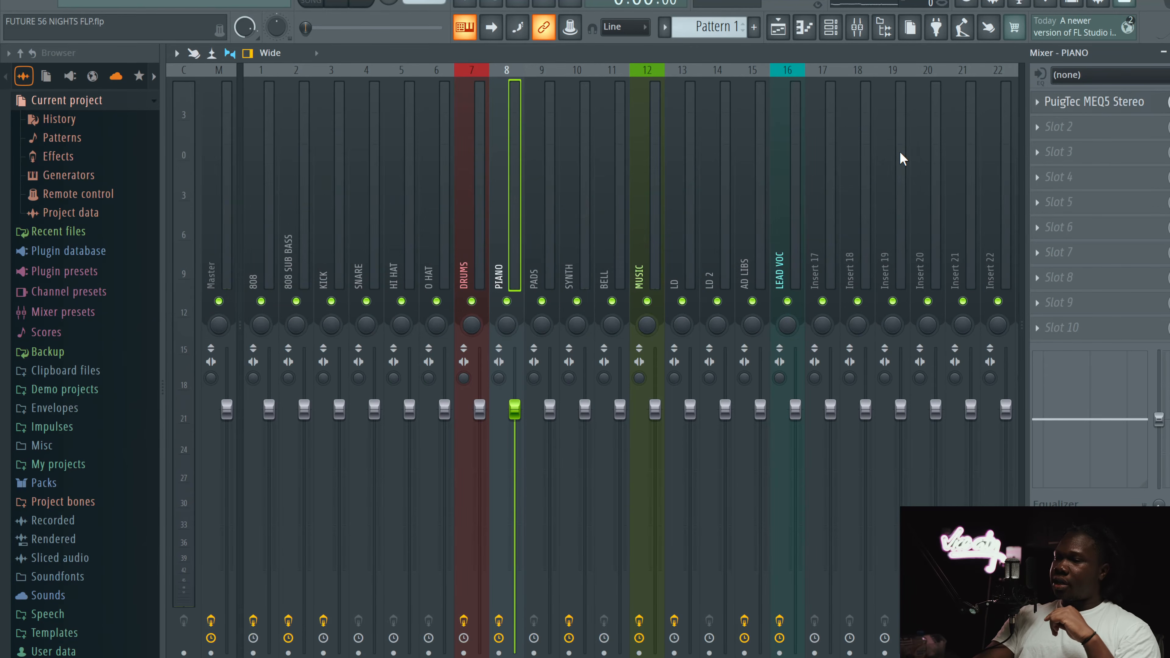
Examine the Fruity soft clipper on the DRUMS bus and close it
{"action": "left_click", "coordinate": [481, 194]}
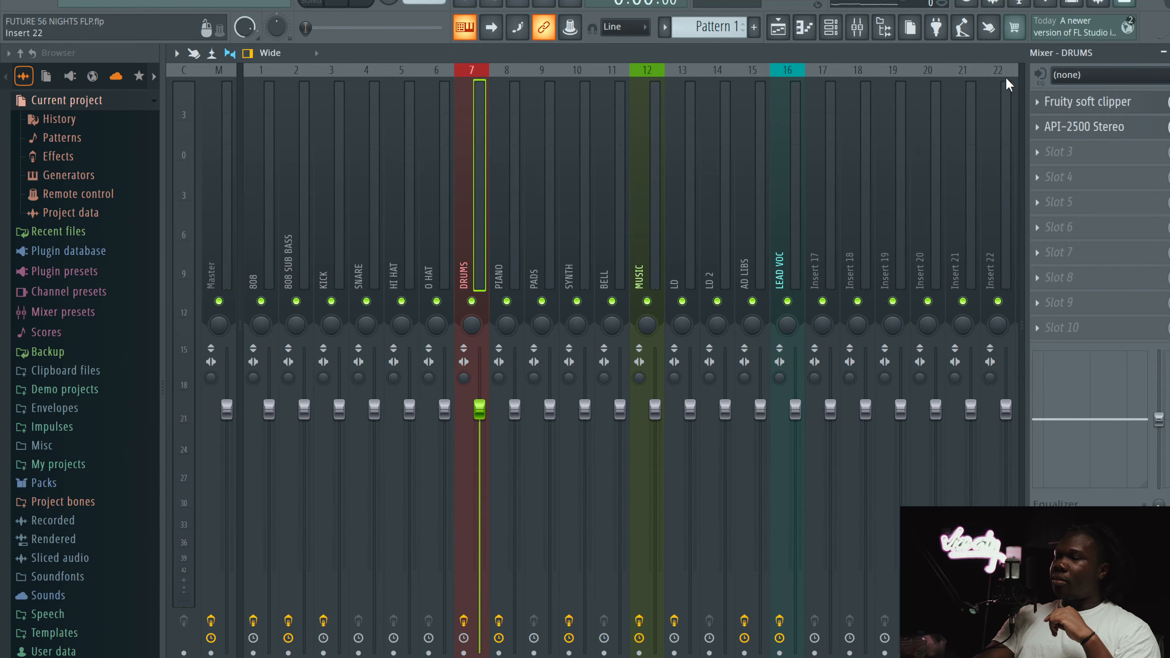
{"action": "left_click", "coordinate": [1097, 103]}
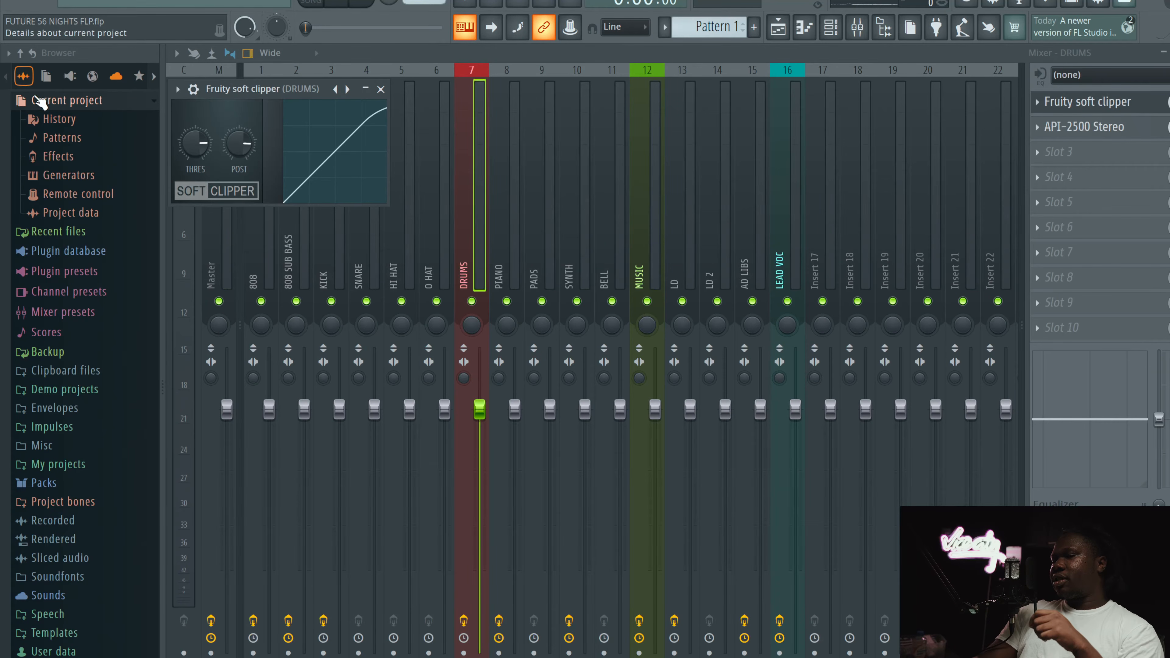
{"action": "left_click", "coordinate": [217, 272]}
{"action": "left_click", "coordinate": [484, 242]}
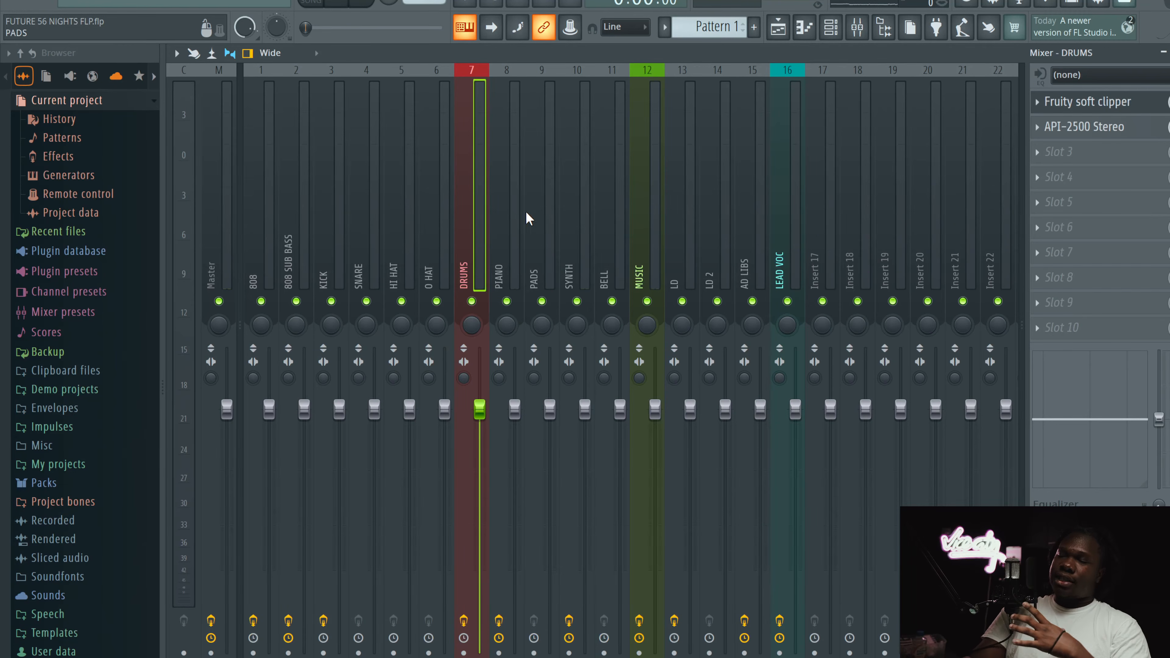
Check the effect slots of the PADS and SYNTH tracks and examine band 1 of the SYNTH track's Fruity parametric EQ 2
{"action": "left_click", "coordinate": [582, 192]}
{"action": "left_click", "coordinate": [536, 191]}
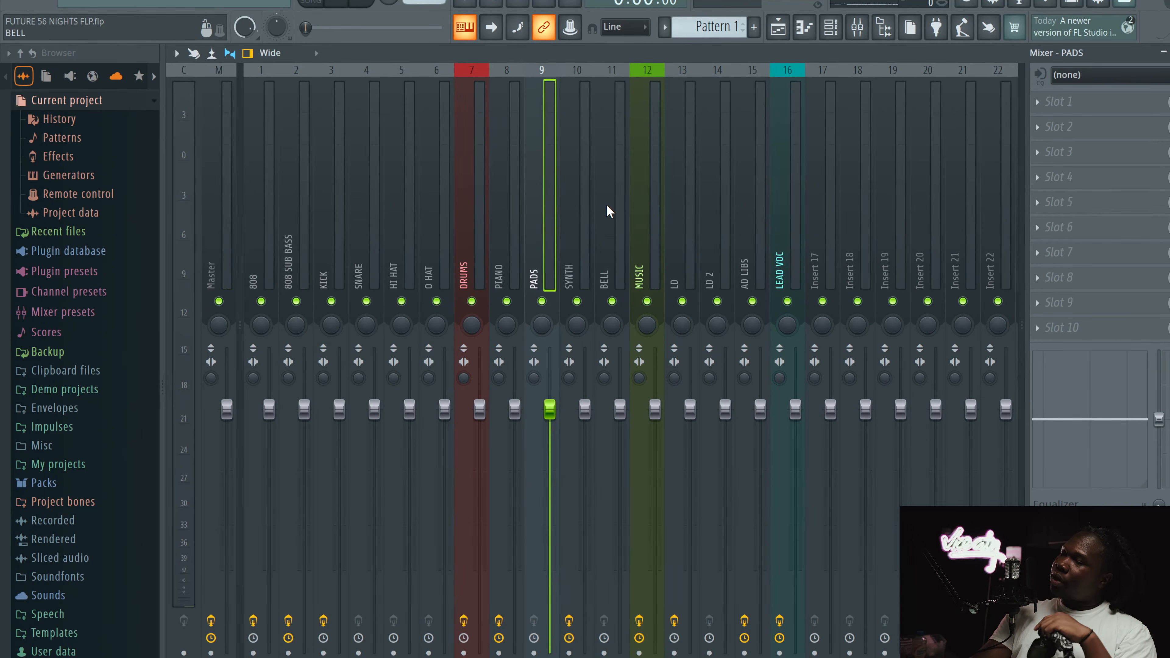
{"action": "left_click", "coordinate": [574, 212]}
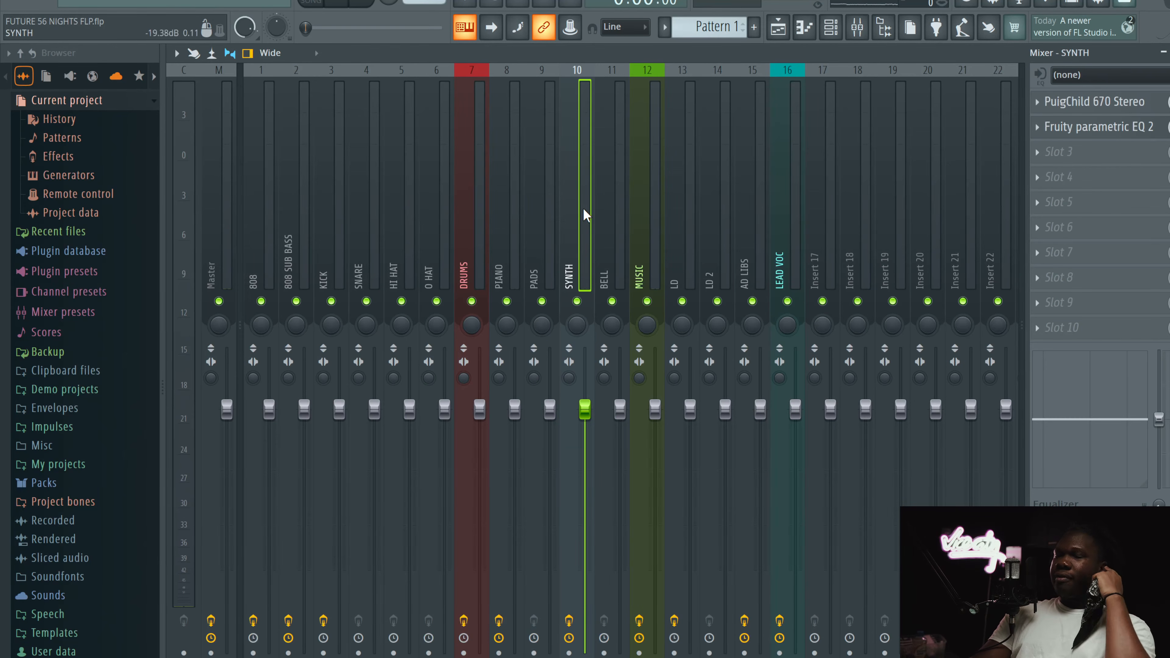
{"action": "left_click", "coordinate": [1099, 126]}
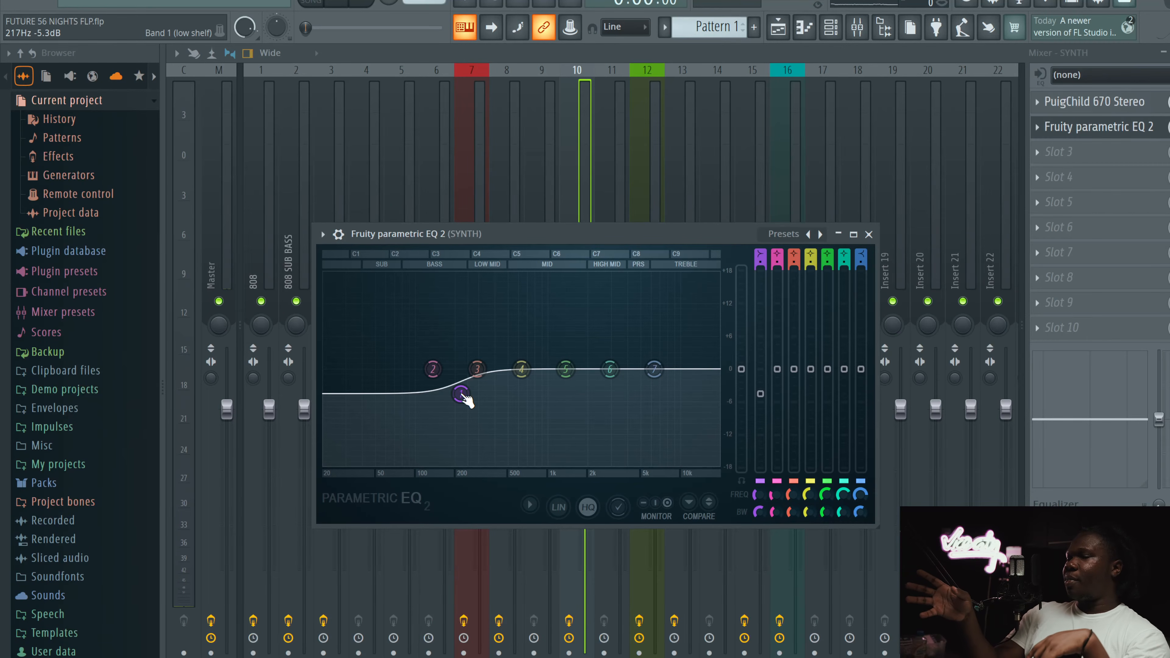
{"action": "left_click", "coordinate": [462, 395]}
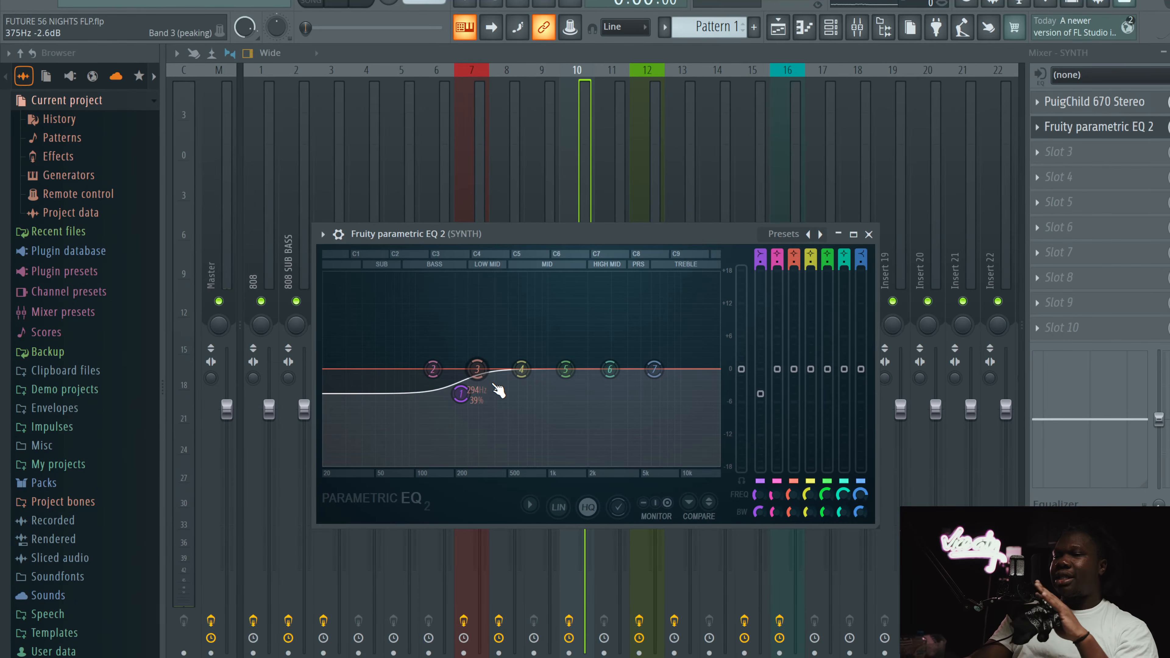
Change band 1 of the SYNTH equalizer to a high pass at about 123 Hz, try the Steep 8 order and close the equalizer
{"action": "right_click", "coordinate": [463, 396]}
{"action": "mouse_move", "coordinate": [484, 435]}
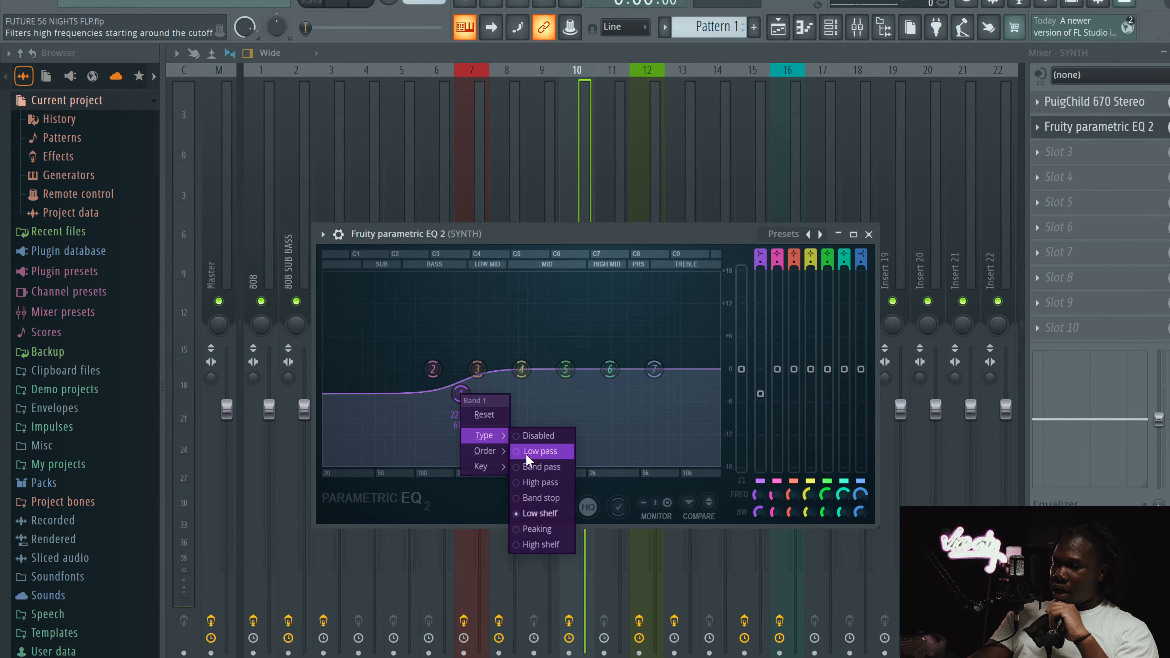
{"action": "left_click", "coordinate": [541, 483]}
{"action": "left_click_drag", "start_coordinate": [457, 371], "coordinate": [428, 370]}
{"action": "right_click", "coordinate": [428, 370]}
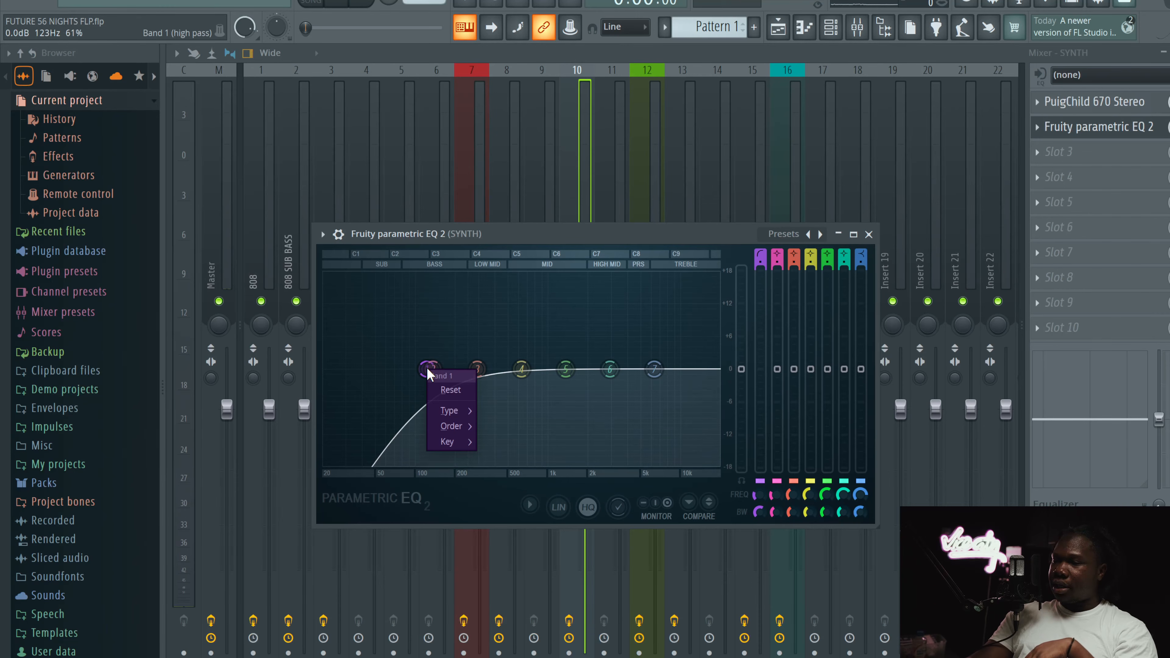
{"action": "mouse_move", "coordinate": [454, 425]}
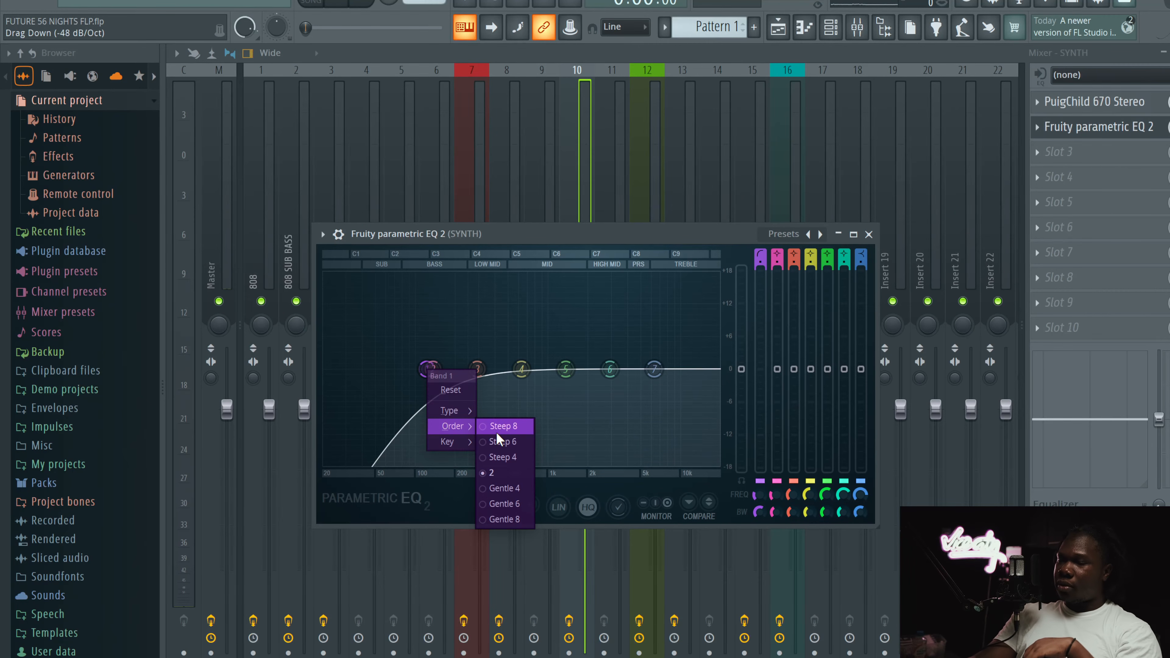
{"action": "left_click", "coordinate": [507, 426]}
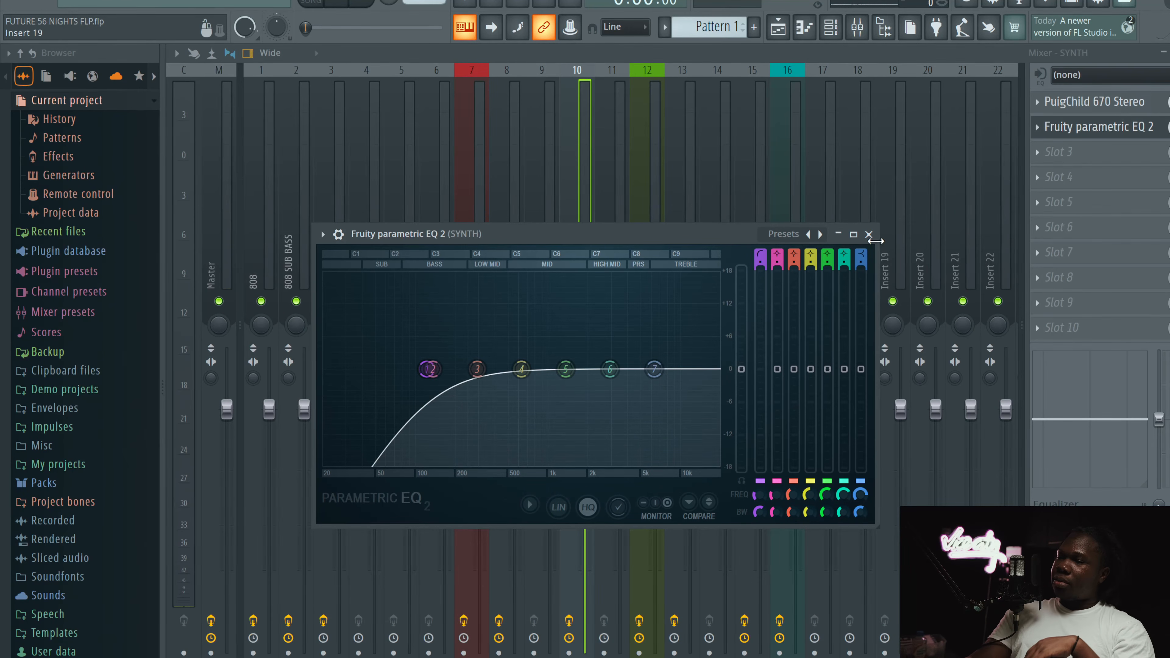
{"action": "left_click", "coordinate": [869, 234]}
Examine the J37 Stereo tape plugin on the MUSIC bus, including its wow rate and depth controls, and close it
{"action": "left_click", "coordinate": [613, 193]}
{"action": "left_click", "coordinate": [650, 183]}
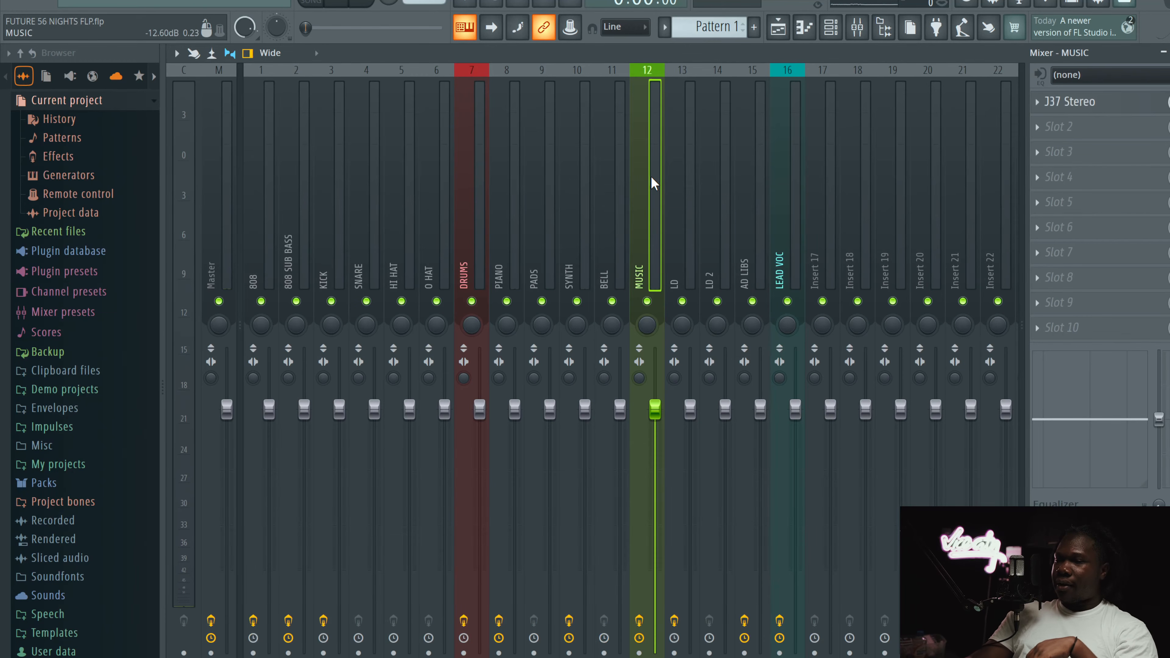
{"action": "left_click", "coordinate": [1114, 107]}
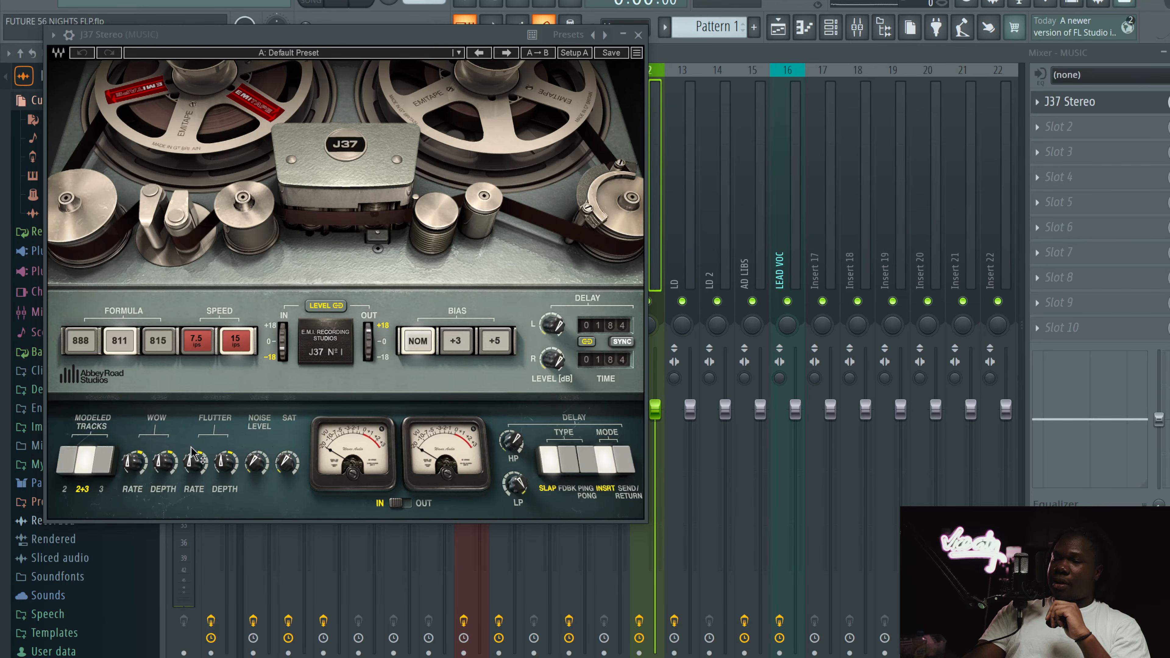
{"action": "left_click", "coordinate": [133, 456]}
{"action": "left_click", "coordinate": [166, 459]}
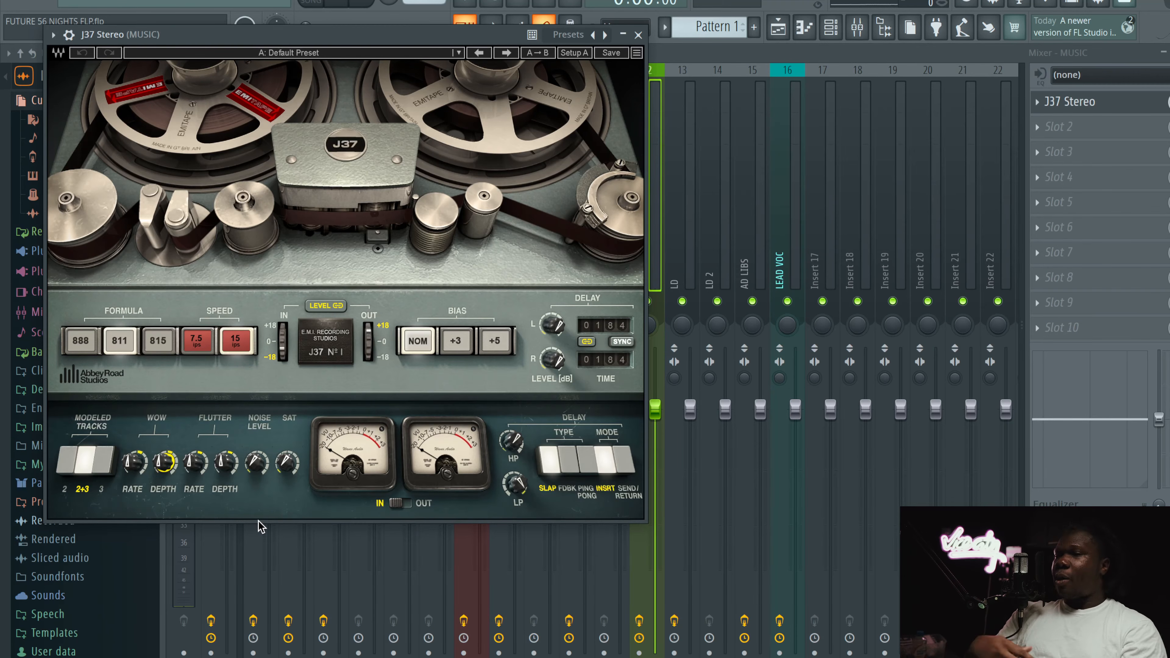
{"action": "left_click", "coordinate": [638, 34]}
Compare the effect chains of the LD and LD 2 vocal tracks, including Waves Tune Real-Time on LD
{"action": "left_click", "coordinate": [682, 239]}
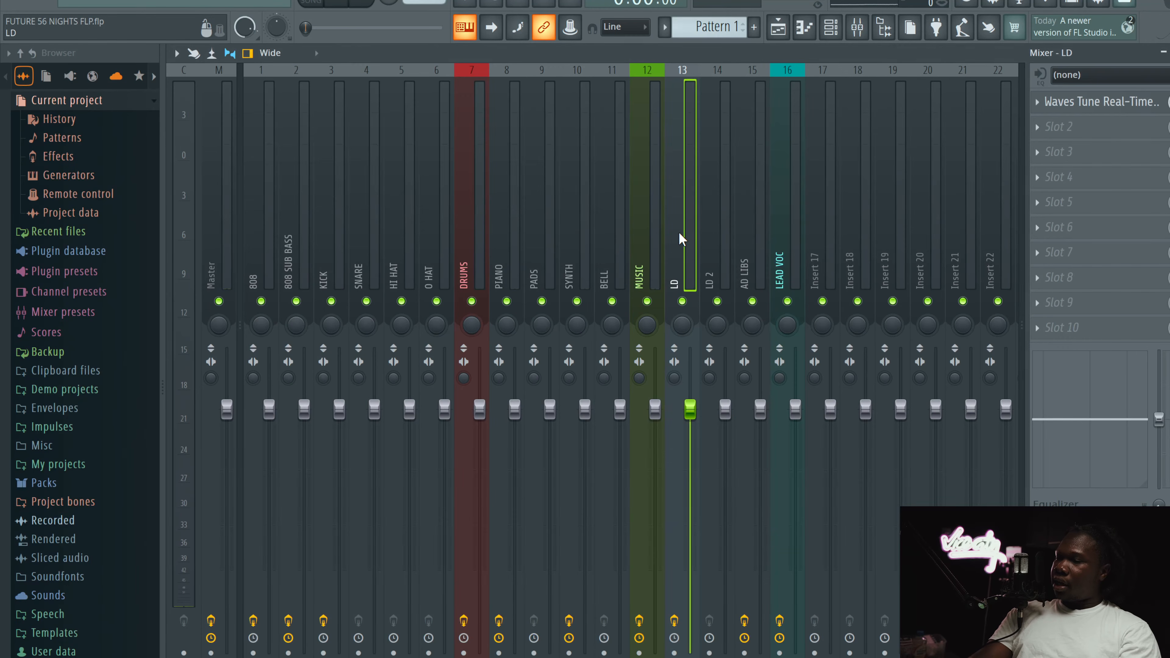
{"action": "left_click", "coordinate": [721, 209]}
{"action": "left_click", "coordinate": [689, 181]}
{"action": "left_click", "coordinate": [1115, 102]}
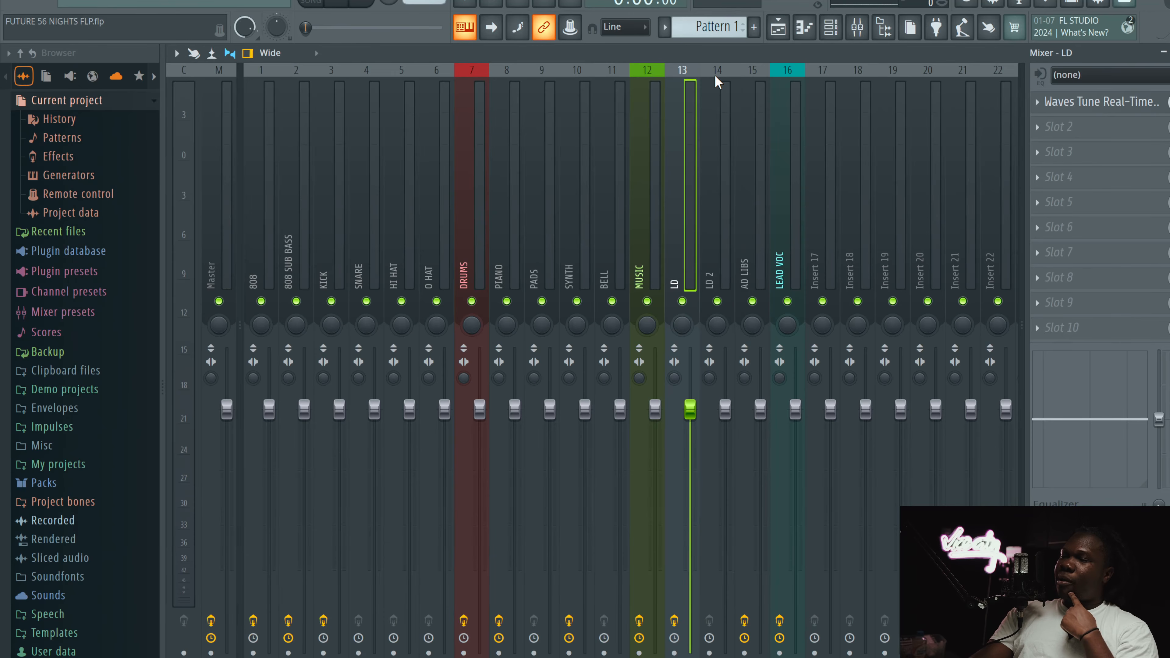
{"action": "left_click", "coordinate": [720, 76]}
{"action": "left_click", "coordinate": [716, 193]}
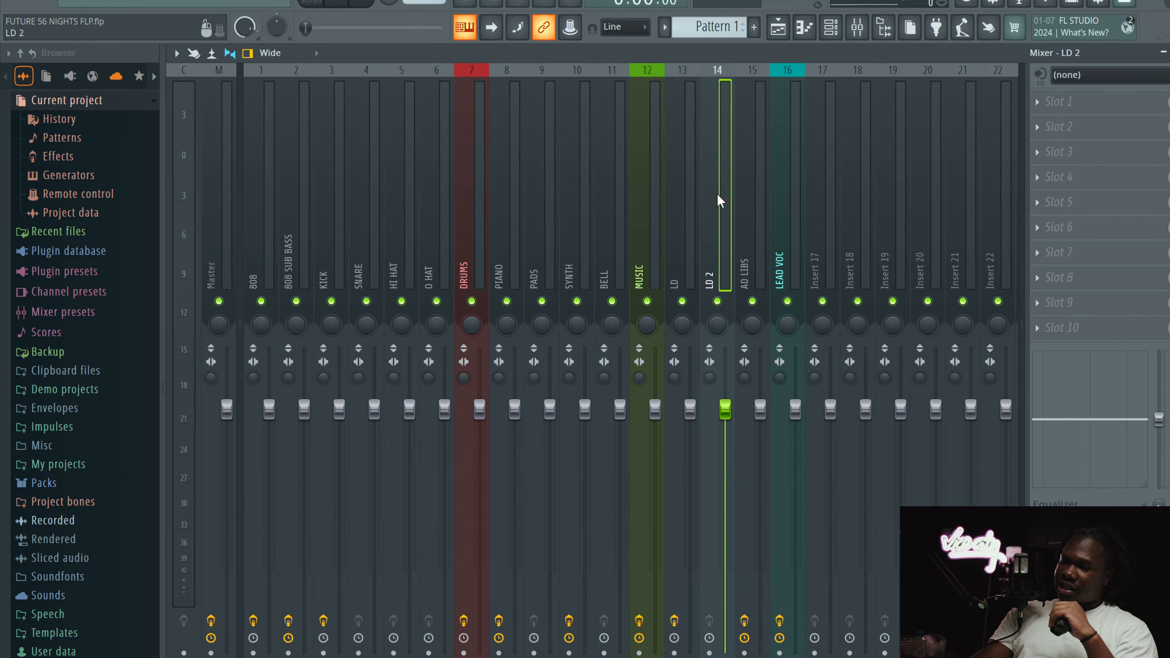
Review the AD LIBS track's effect chain and examine the curve in its Fruity parametric EQ 2
{"action": "left_click", "coordinate": [758, 197]}
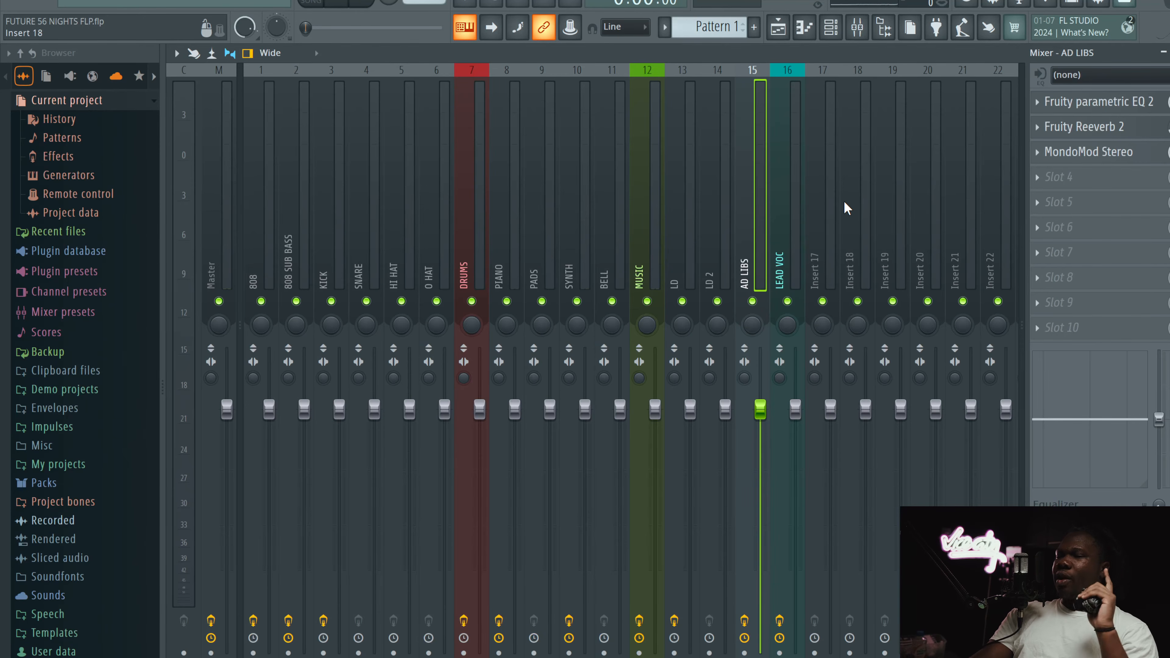
{"action": "left_click", "coordinate": [1101, 103]}
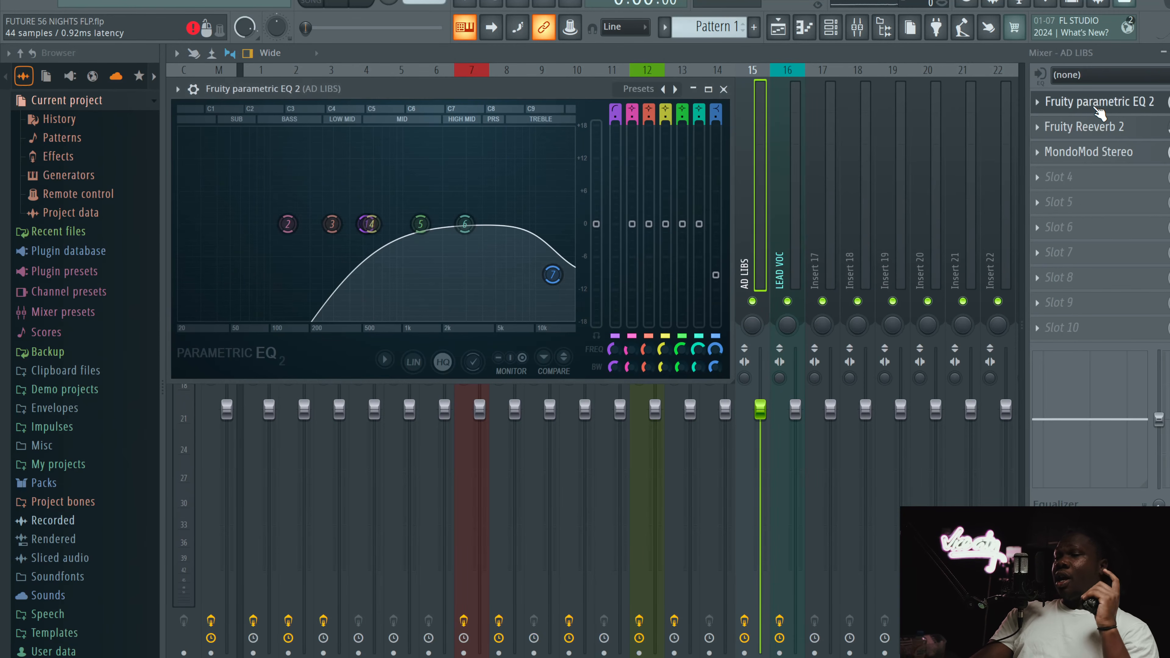
{"action": "left_click", "coordinate": [725, 93]}
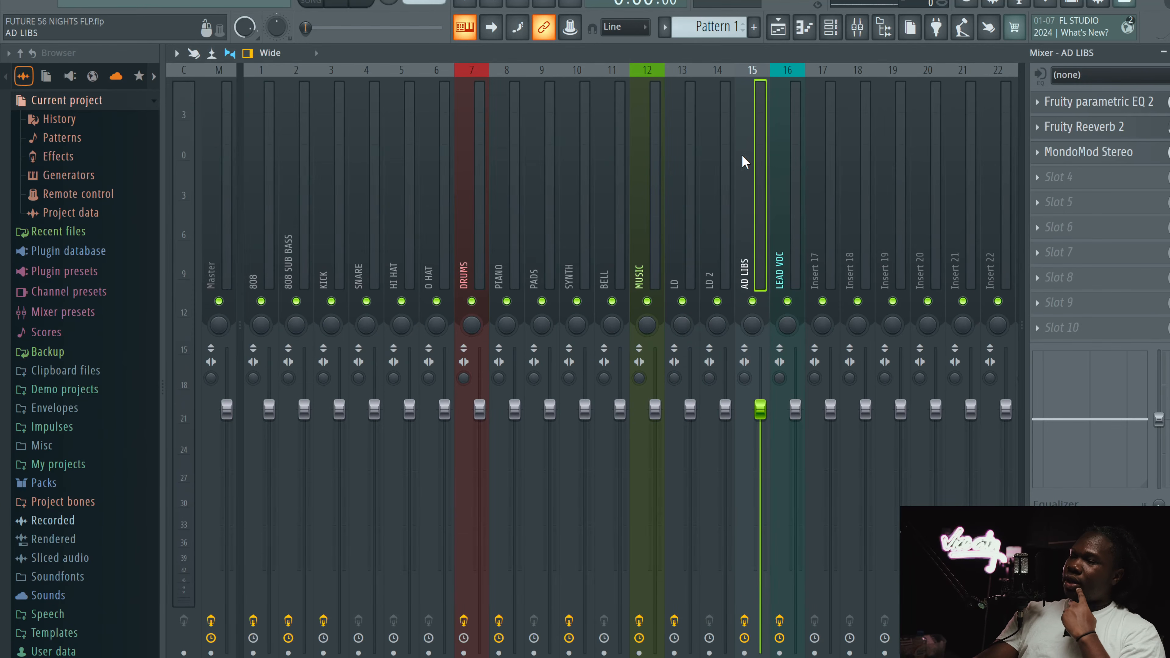
{"action": "left_click", "coordinate": [1110, 104]}
Examine the Fruity Reeverb 2 and MondoMod Stereo settings on the AD LIBS track
{"action": "left_click", "coordinate": [1115, 128]}
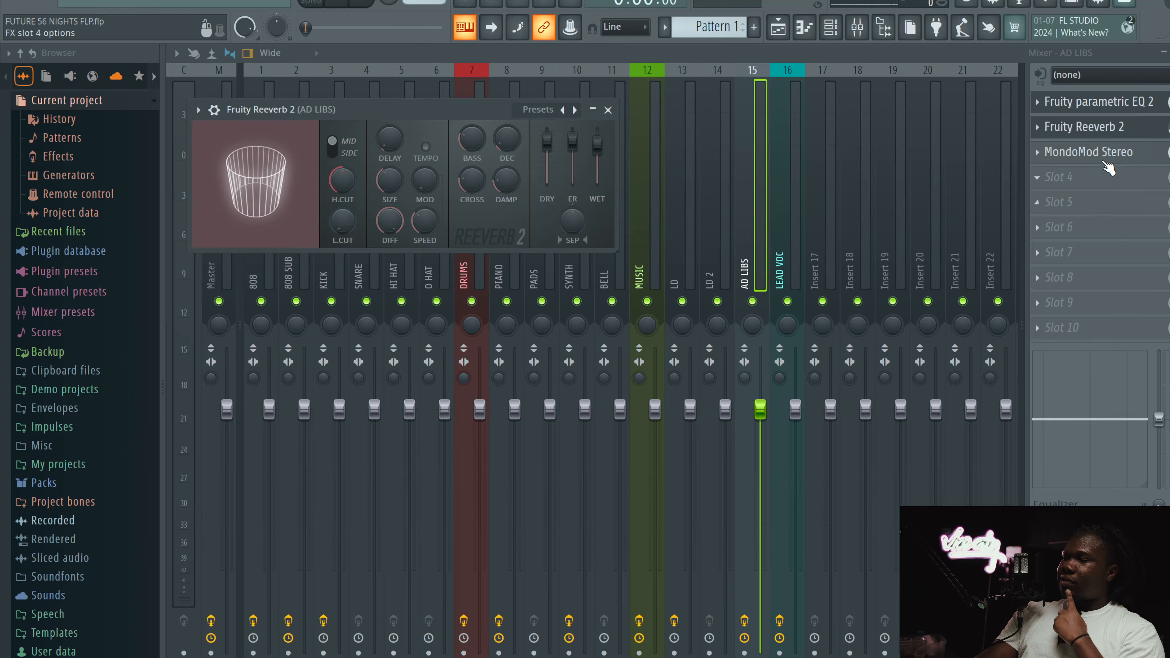
{"action": "left_click", "coordinate": [1092, 152]}
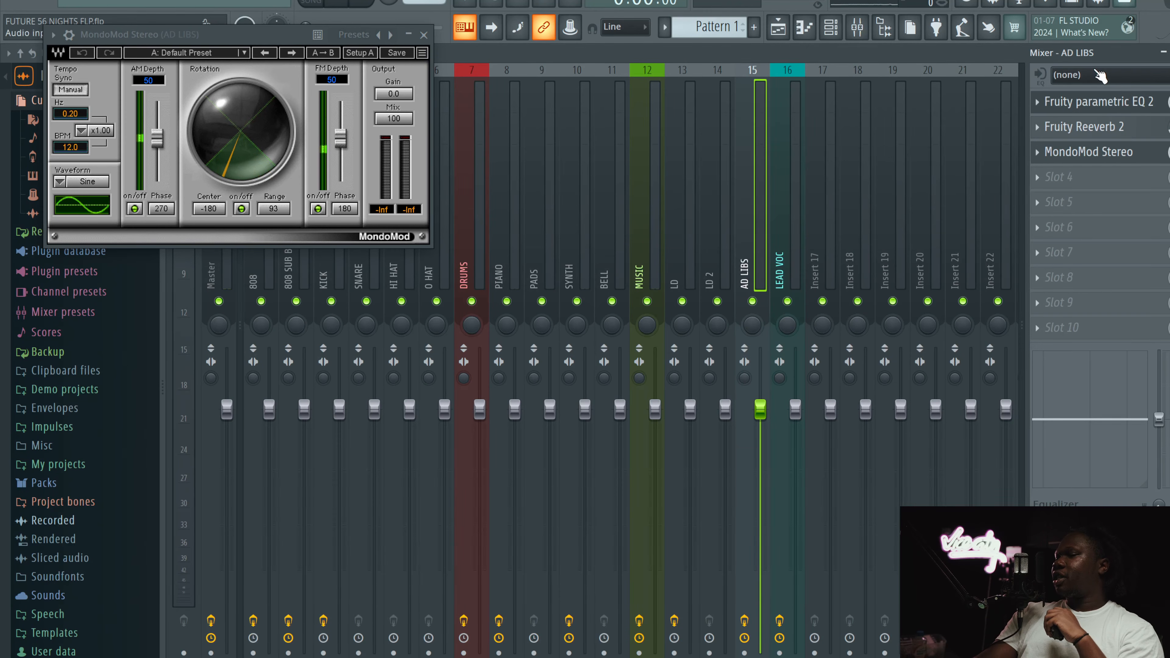
{"action": "left_click", "coordinate": [1102, 131]}
{"action": "left_click", "coordinate": [1102, 153]}
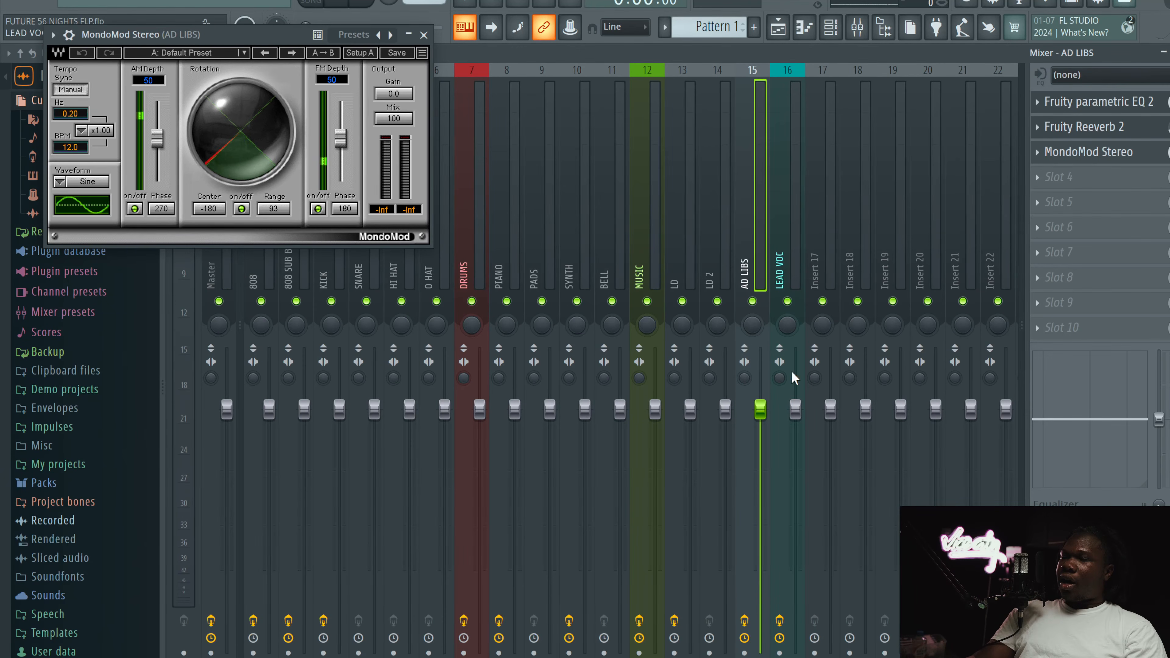
{"action": "left_click", "coordinate": [979, 650]}
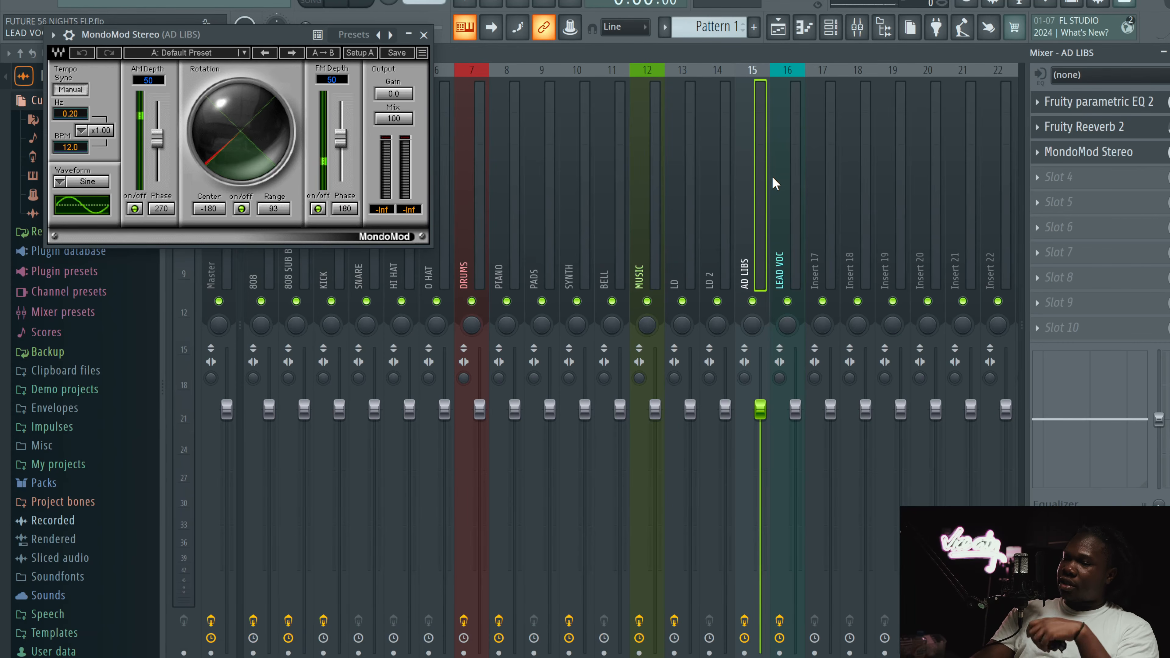
Close MondoMod and examine the Fruity parametric EQ 2, DeEsser Stereo and CLA-2A Stereo plugins on the LEAD VOC track
{"action": "left_click", "coordinate": [1108, 103]}
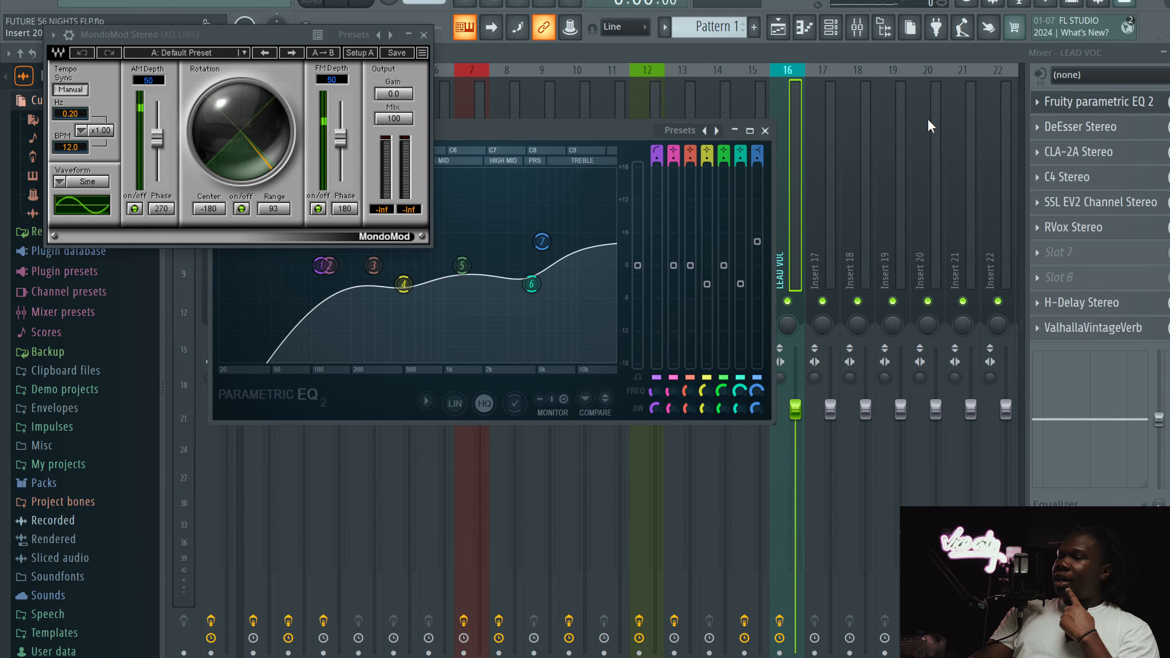
{"action": "left_click", "coordinate": [423, 35]}
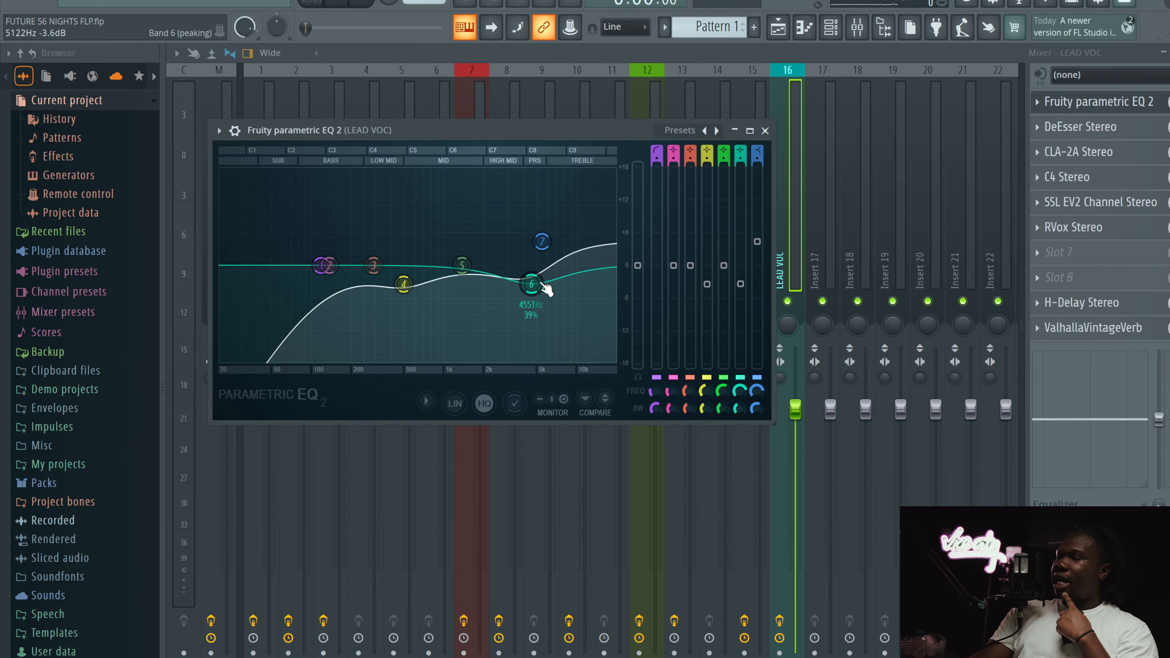
{"action": "left_click", "coordinate": [1115, 129]}
{"action": "left_click", "coordinate": [1105, 153]}
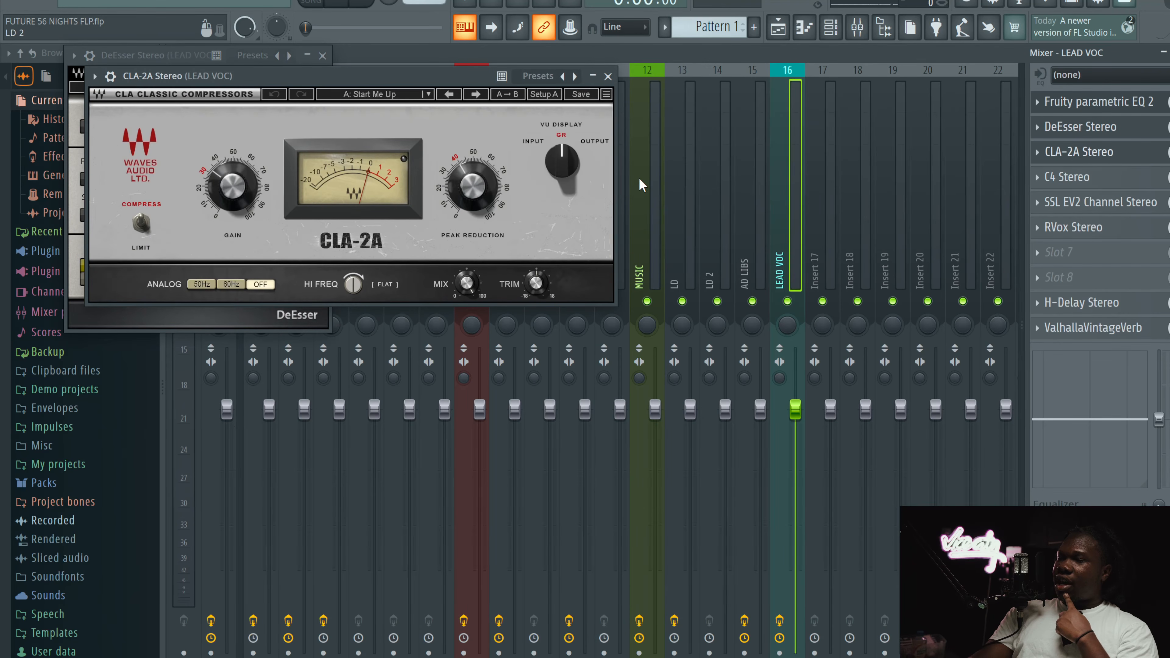
{"action": "left_click", "coordinate": [608, 76]}
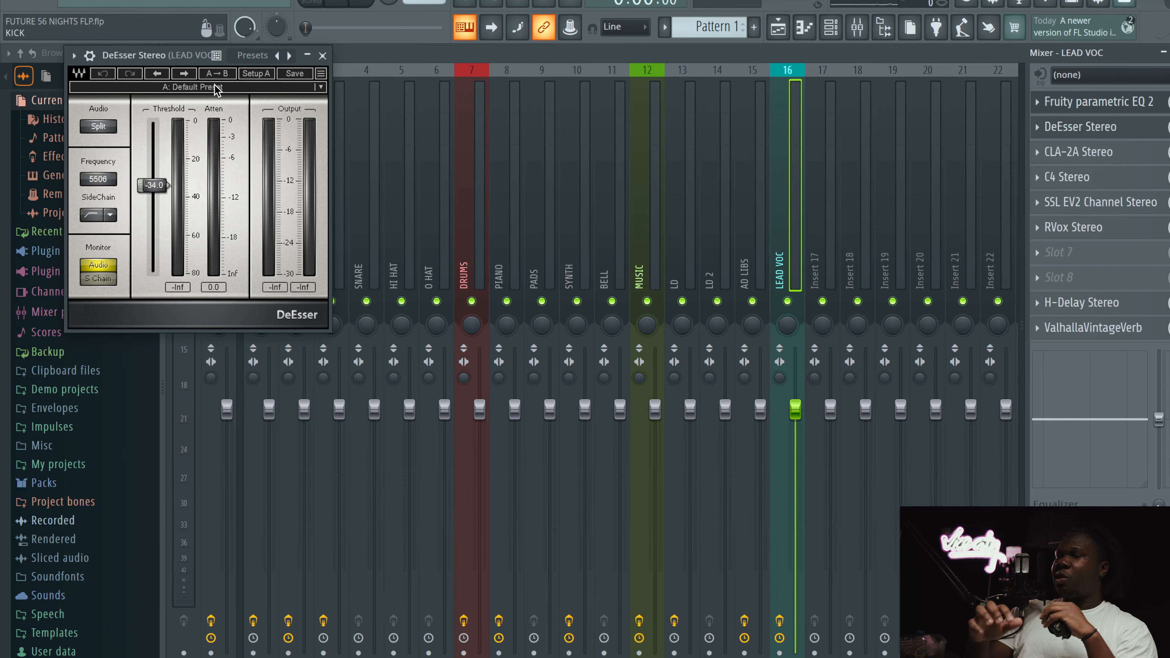
Reopen the LEAD VOC track's CLA-2A Stereo compressor and set its peak reduction to 2.32
{"action": "left_click", "coordinate": [1069, 159]}
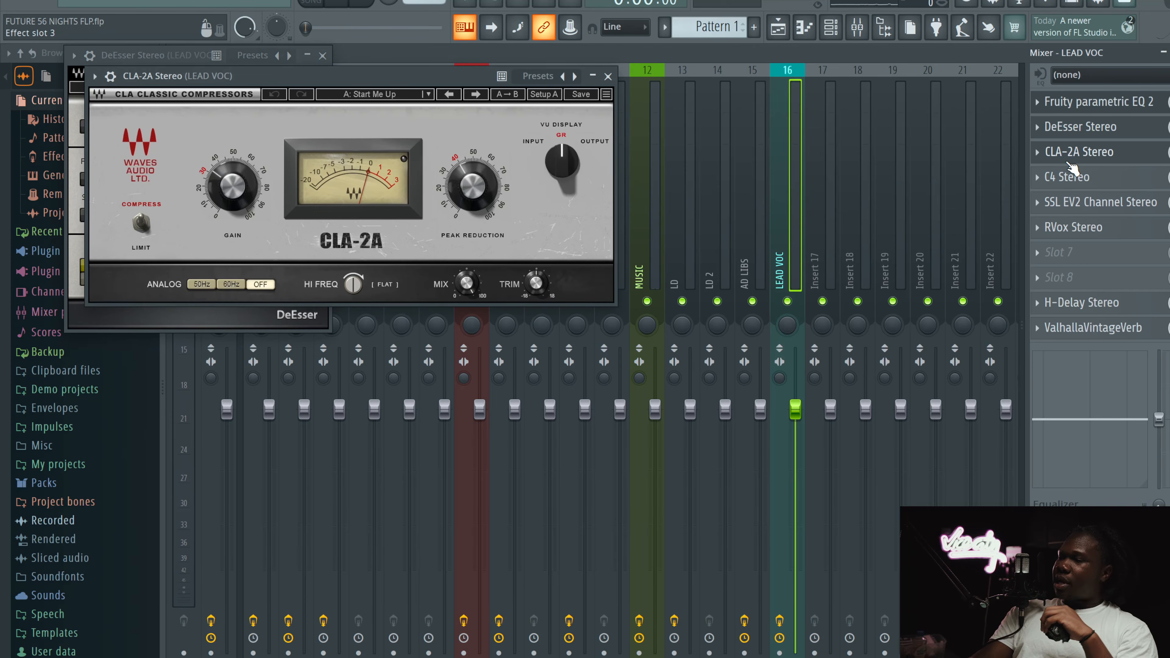
{"action": "left_click_drag", "start_coordinate": [472, 187], "coordinate": [473, 179]}
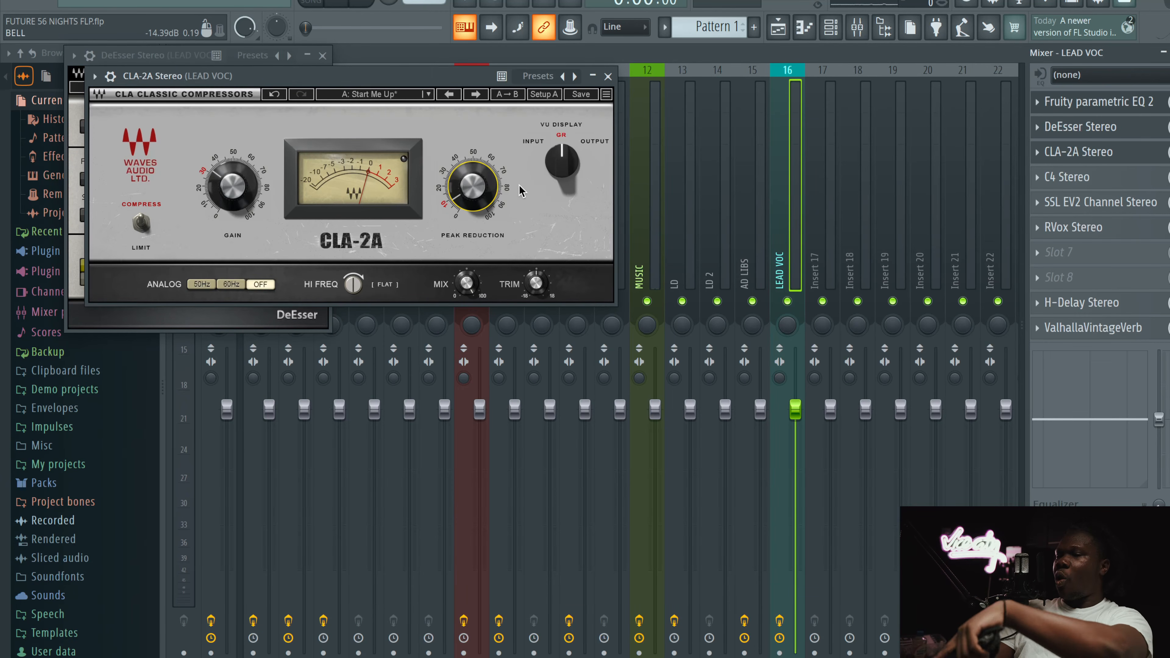
{"action": "mouse_move", "coordinate": [470, 206]}
{"action": "scroll", "coordinate": [471, 187], "scroll_direction": "up", "scroll_amount": 3}
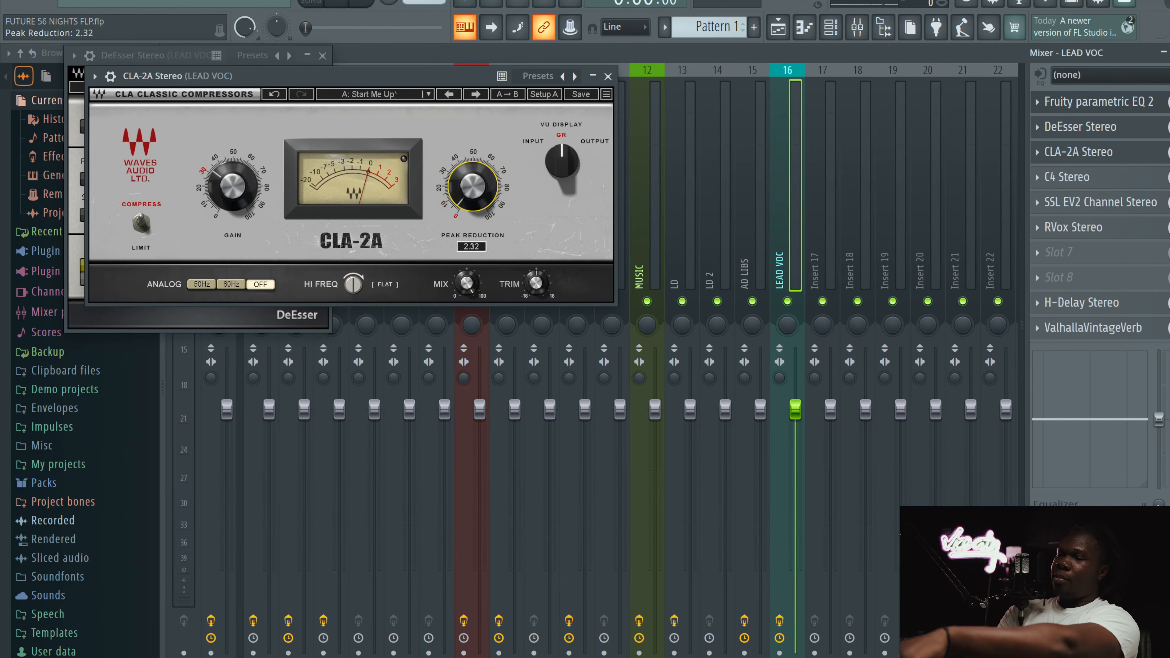
Set the peak reduction of the LEAD VOC track's CLA-2A Stereo compressor to 39.56
{"action": "scroll", "coordinate": [471, 187], "scroll_direction": "down", "scroll_amount": 2}
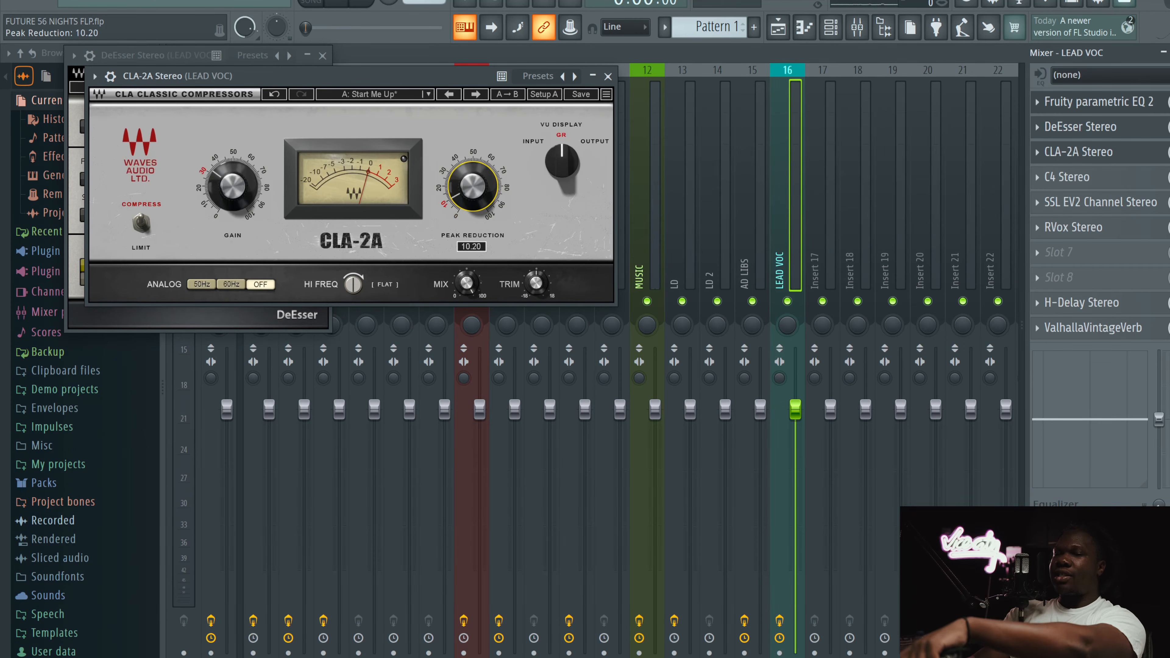
{"action": "scroll", "coordinate": [469, 203], "scroll_direction": "up", "scroll_amount": 1}
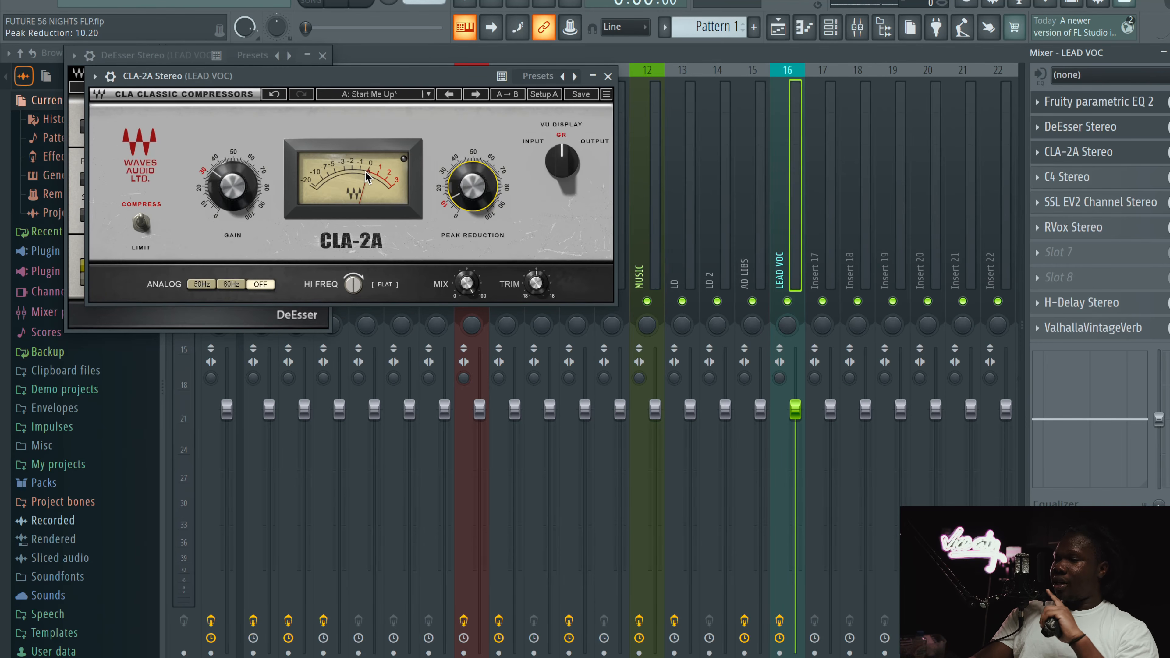
{"action": "scroll", "coordinate": [465, 205], "scroll_direction": "down", "scroll_amount": 2}
{"action": "left_click_drag", "start_coordinate": [466, 199], "coordinate": [465, 202]}
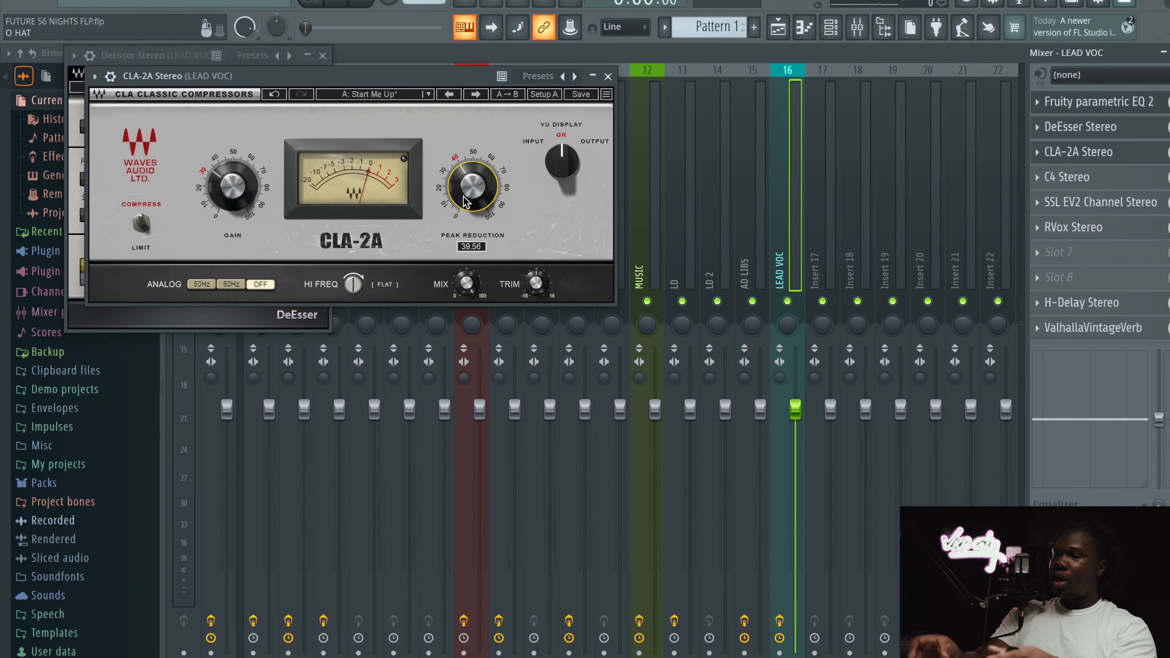
Examine the settings of the C4 Stereo and SSL EV2 Channel Stereo plugins on the LEAD VOC track
{"action": "left_click", "coordinate": [1124, 175]}
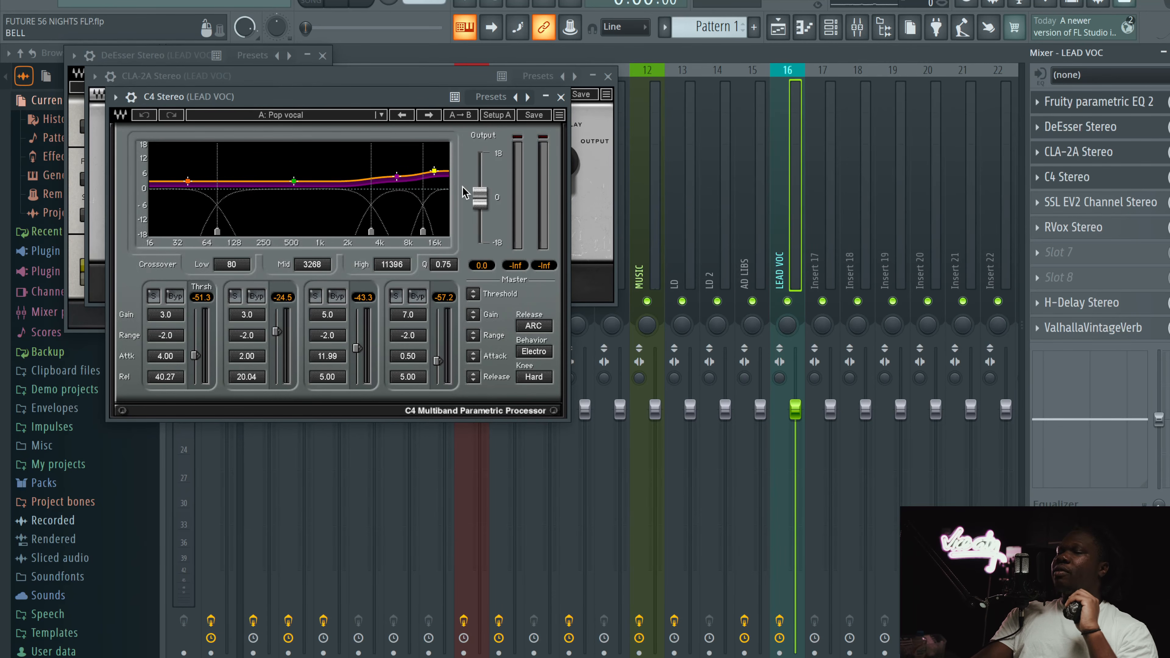
{"action": "left_click", "coordinate": [1124, 205]}
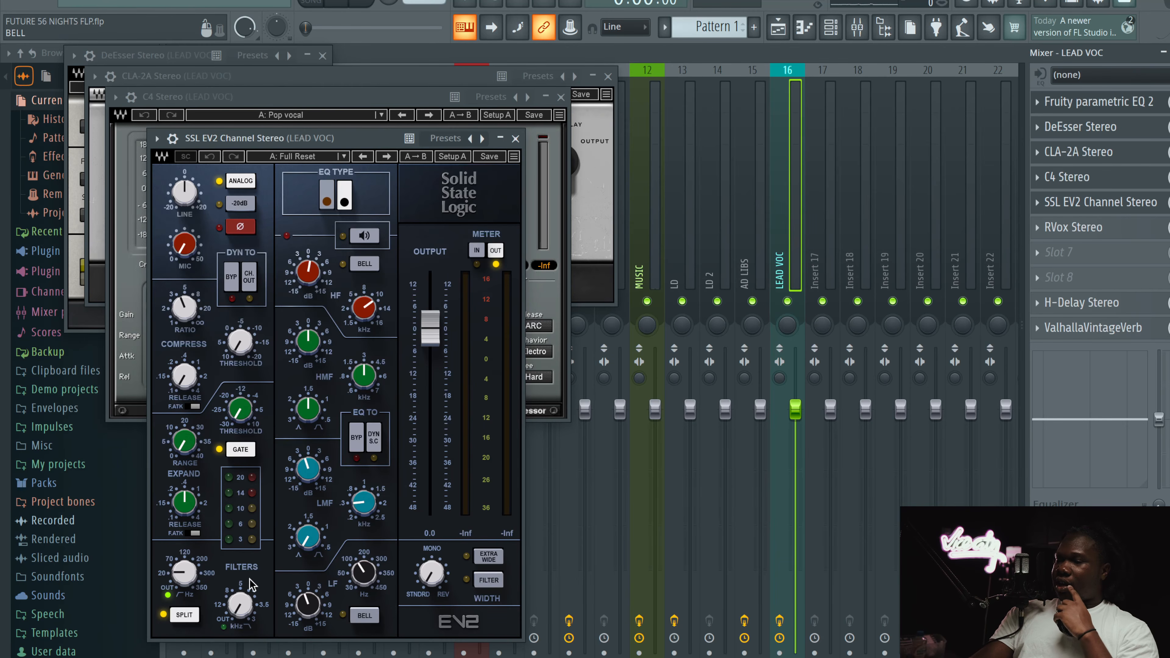
Switch the SSL EV2 Channel's EQ type back and forth between Brown and Black, ending on Black
{"action": "left_click", "coordinate": [326, 197]}
{"action": "left_click", "coordinate": [344, 199]}
{"action": "left_click", "coordinate": [327, 200]}
{"action": "left_click", "coordinate": [348, 200]}
{"action": "left_click", "coordinate": [324, 203]}
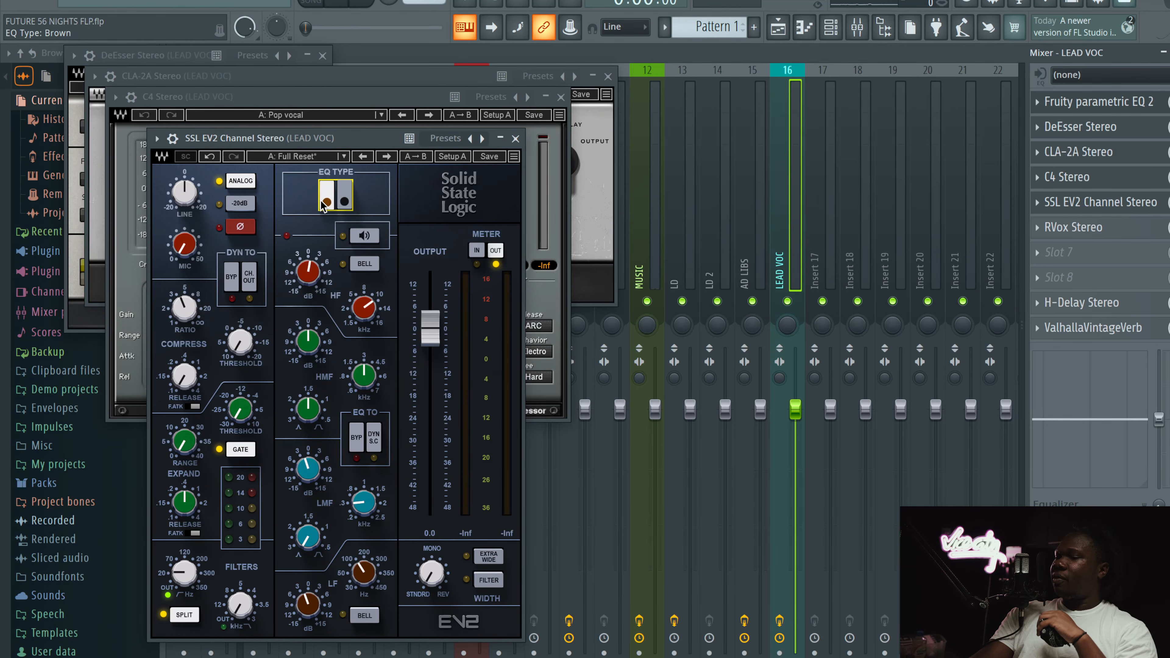
{"action": "left_click", "coordinate": [346, 203]}
{"action": "left_click", "coordinate": [322, 203]}
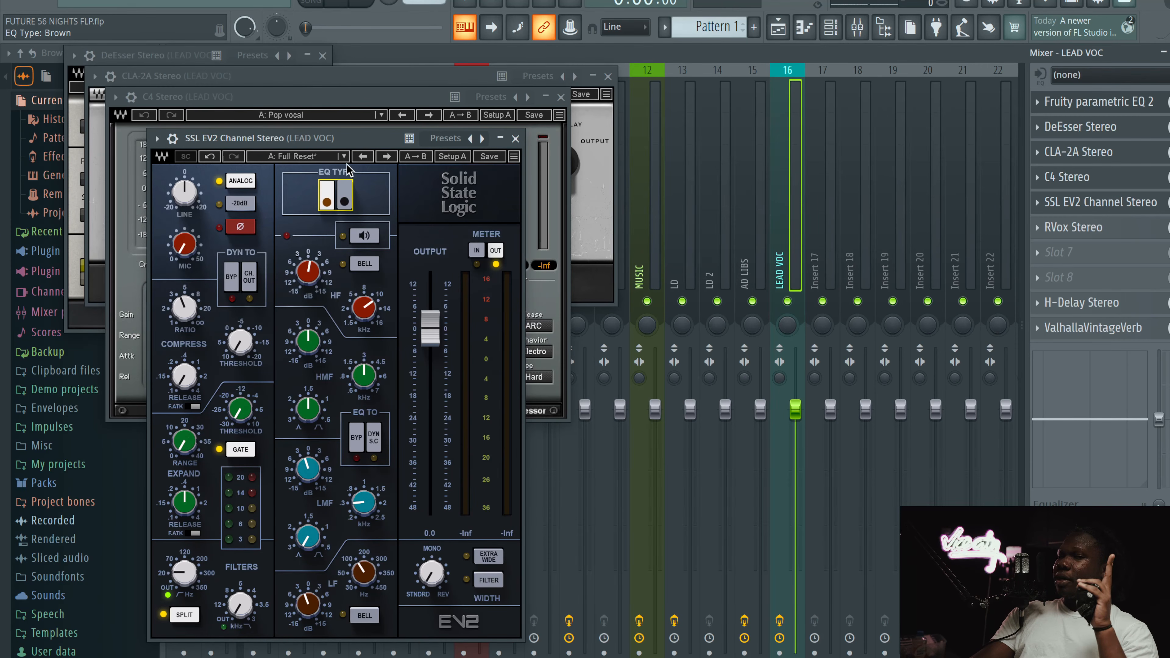
{"action": "left_click", "coordinate": [345, 213]}
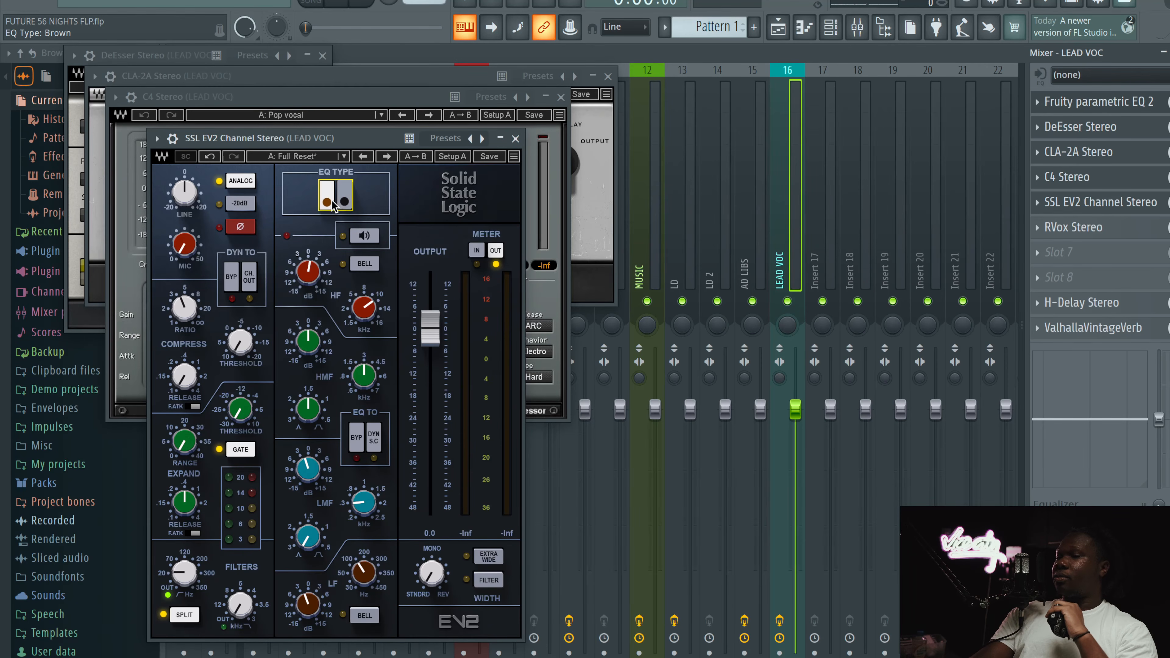
Examine the RVox Stereo plugin on the LEAD VOC track and close the RVox, SSL EV2, C4 and CLA-2A windows
{"action": "left_click", "coordinate": [1084, 227]}
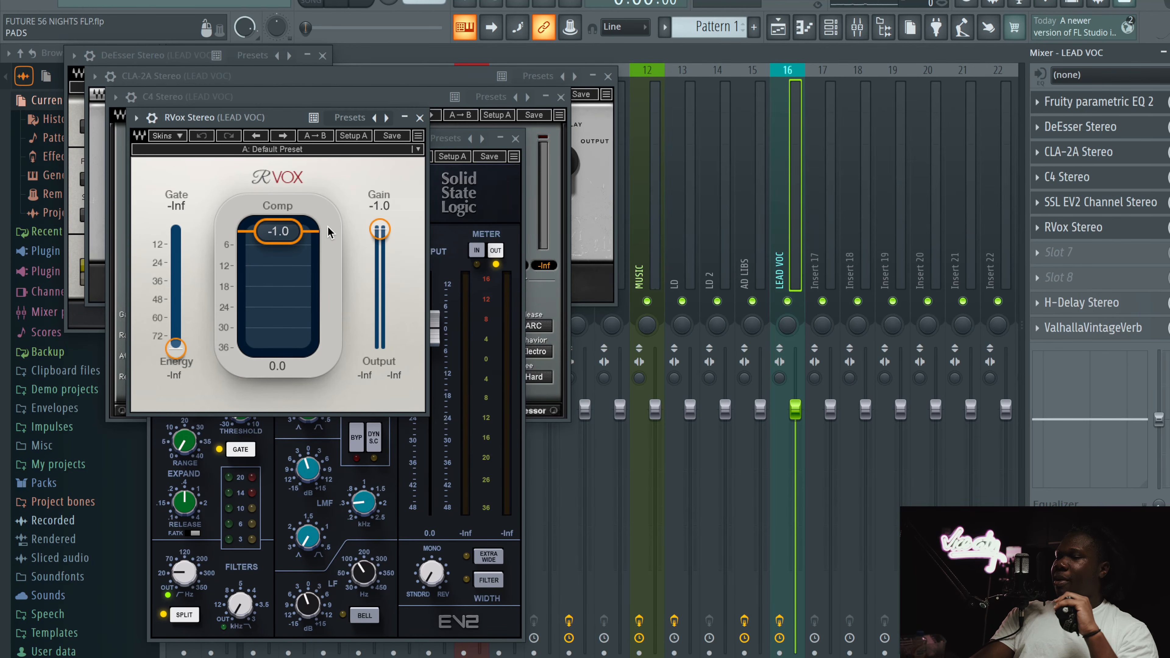
{"action": "left_click", "coordinate": [1068, 178]}
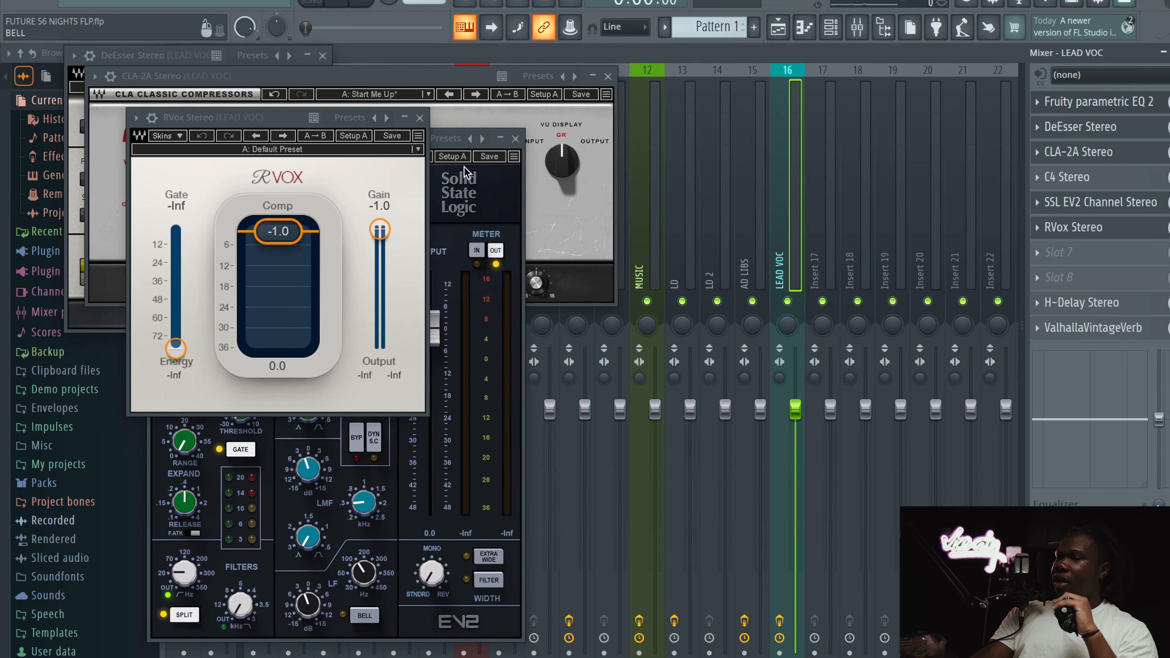
{"action": "left_click", "coordinate": [1074, 227]}
{"action": "left_click", "coordinate": [1074, 202]}
{"action": "left_click", "coordinate": [1074, 177]}
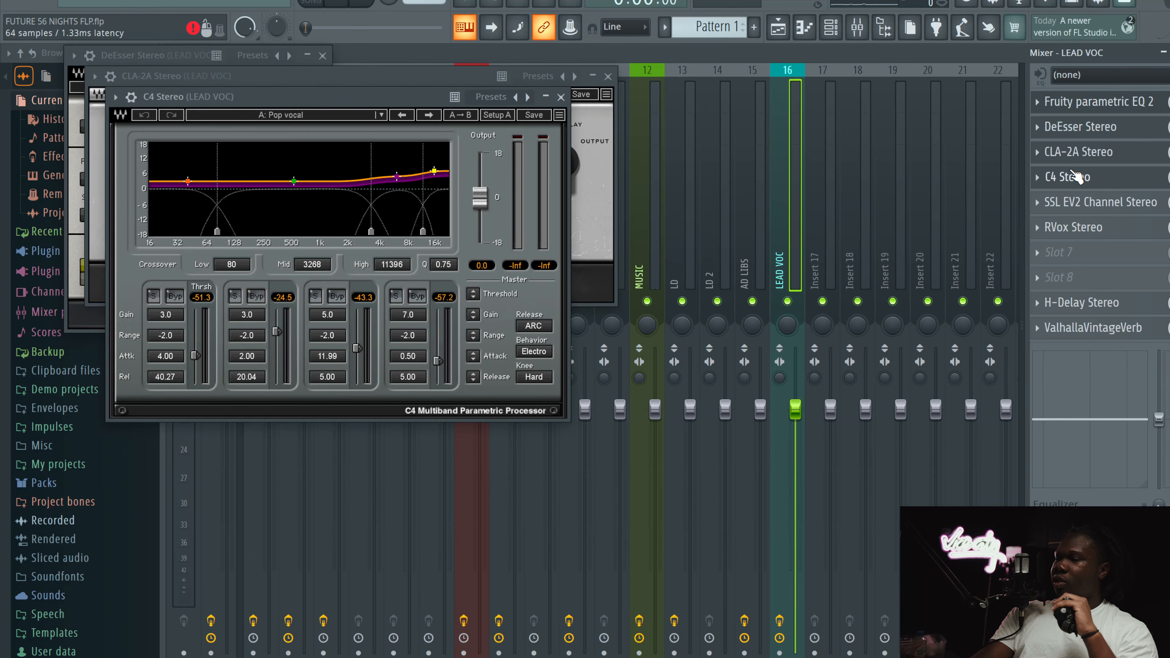
{"action": "left_click", "coordinate": [561, 97]}
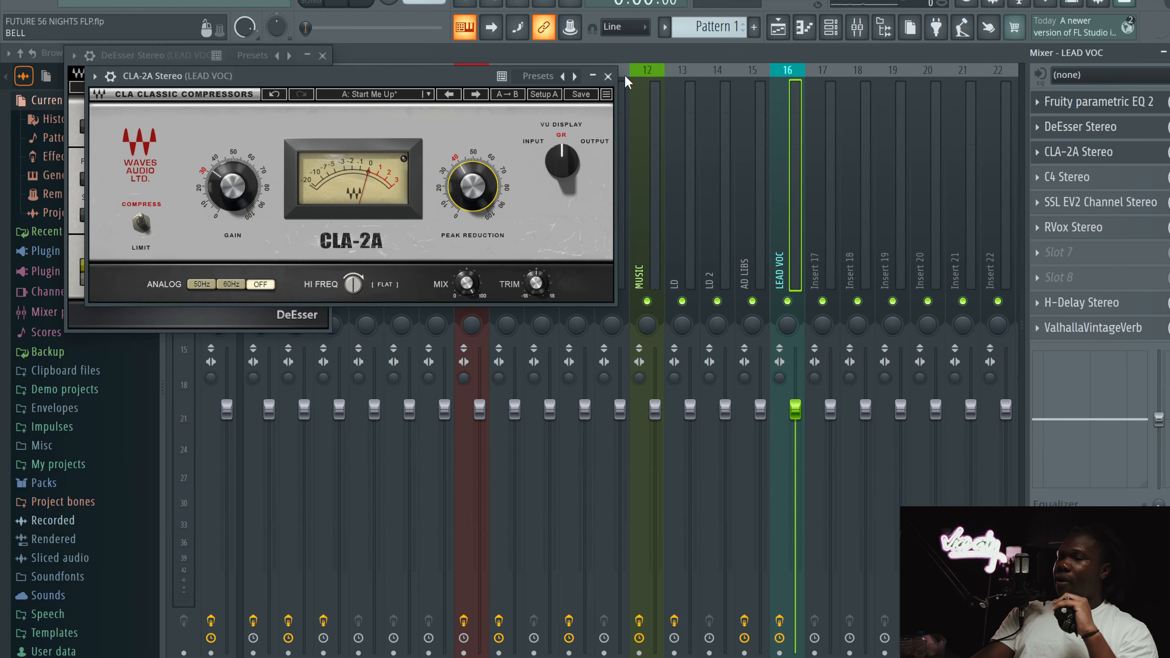
{"action": "left_click", "coordinate": [609, 76]}
{"action": "left_click", "coordinate": [829, 187]}
{"action": "left_click", "coordinate": [794, 188]}
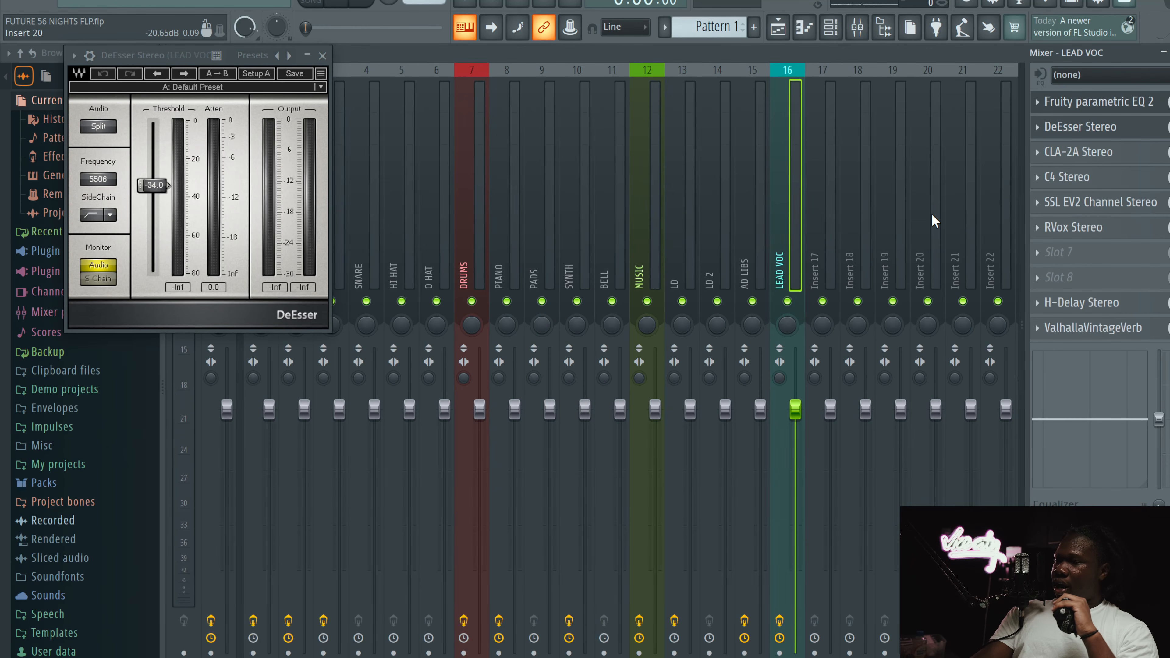
Examine the LEAD VOC track's ValhallaVintageVerb and H-Delay Stereo plugins, and close them together with the DeEsser
{"action": "left_click", "coordinate": [1133, 329]}
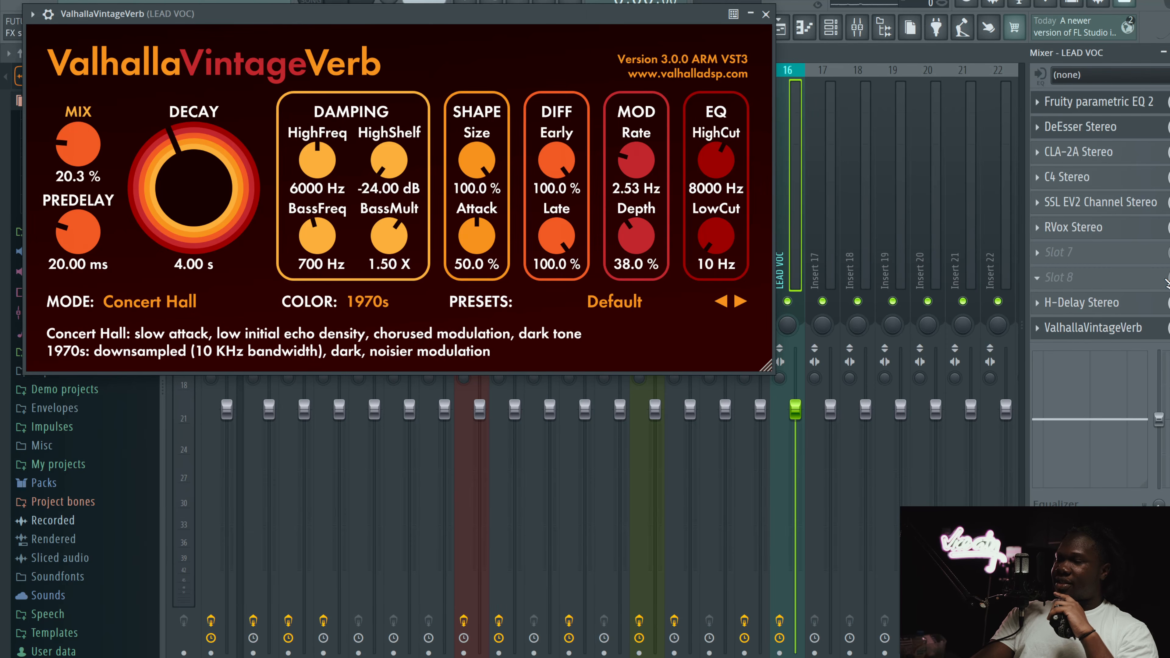
{"action": "left_click", "coordinate": [1138, 303]}
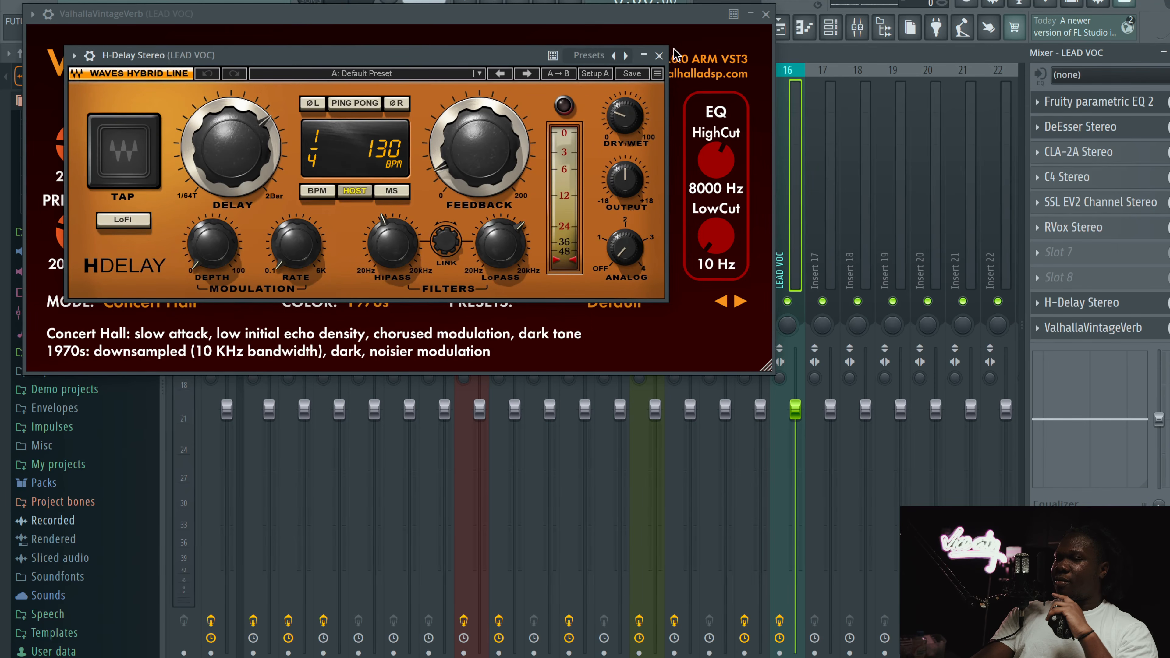
{"action": "left_click", "coordinate": [658, 55]}
{"action": "left_click", "coordinate": [766, 14]}
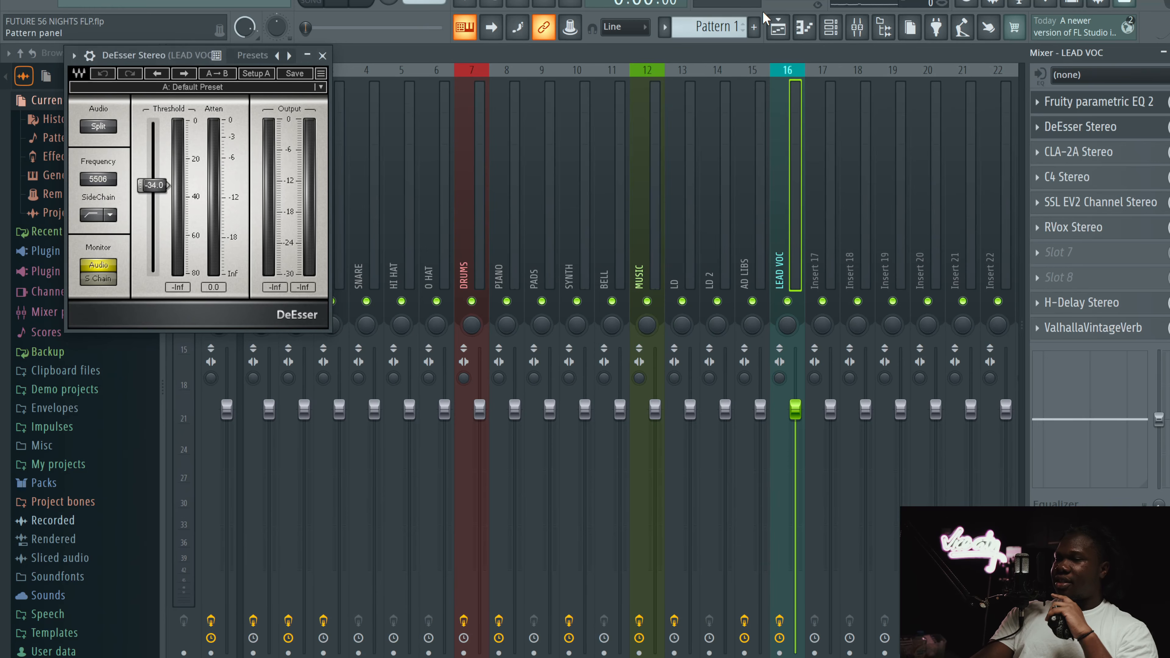
{"action": "left_click", "coordinate": [324, 56]}
Select the Master track, preview its Fresh Air plugin and examine the PuigChild 670 Stereo's settings, including the left threshold
{"action": "left_click", "coordinate": [222, 163]}
{"action": "left_click", "coordinate": [1101, 100]}
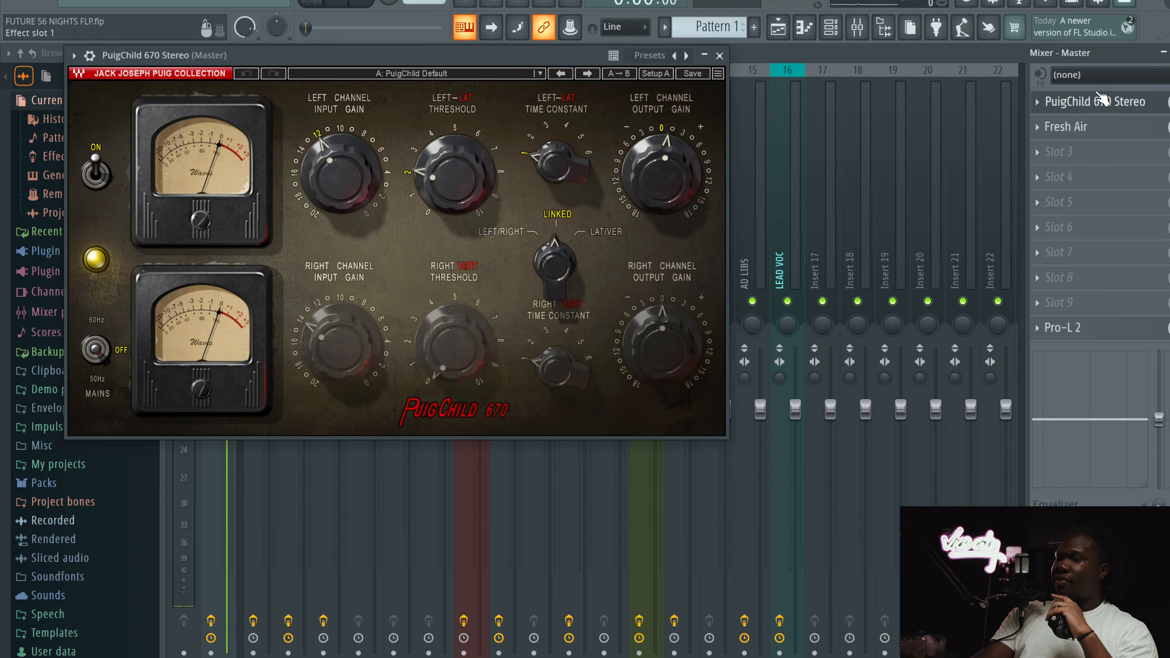
{"action": "left_click", "coordinate": [1088, 127]}
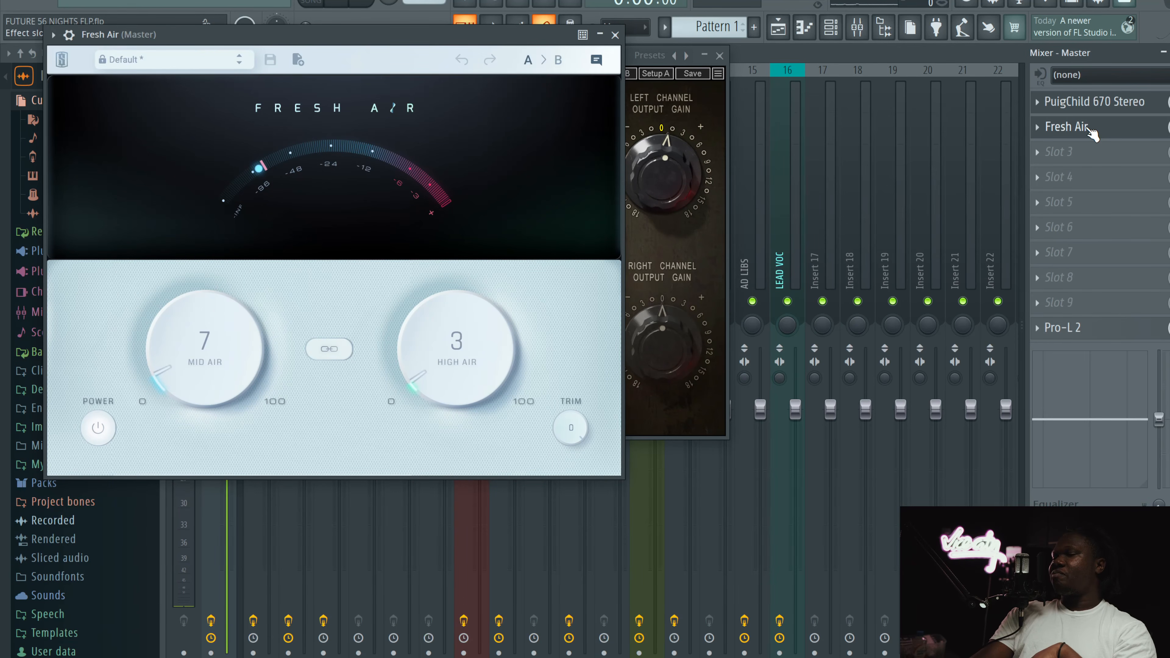
{"action": "left_click", "coordinate": [1093, 101]}
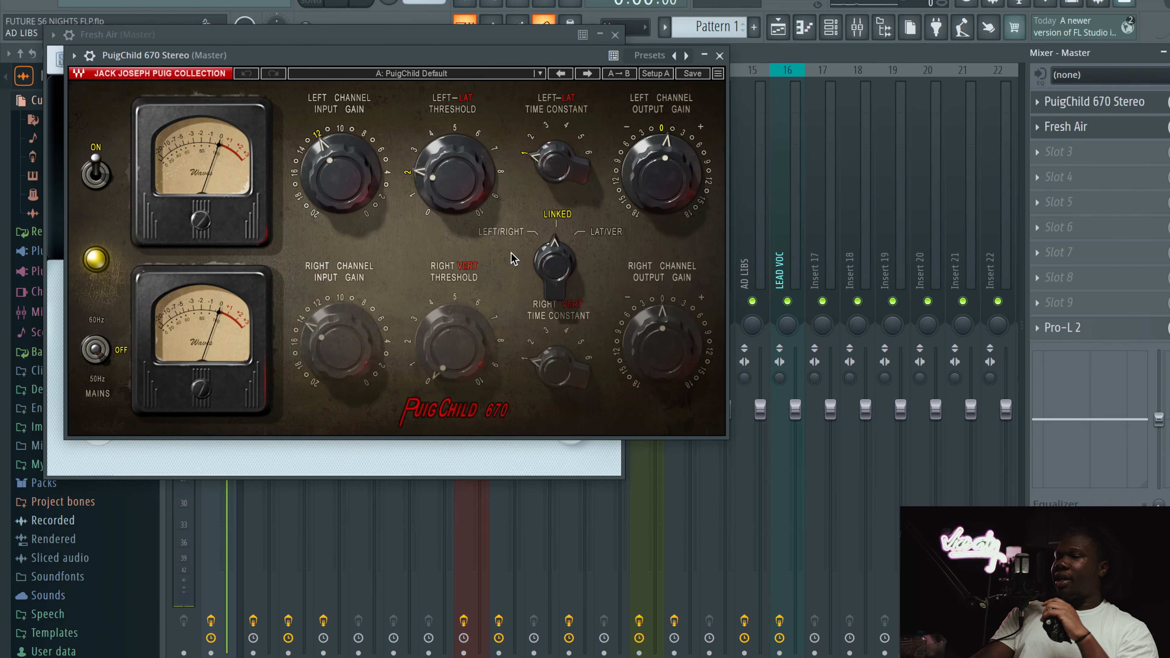
{"action": "mouse_move", "coordinate": [456, 178]}
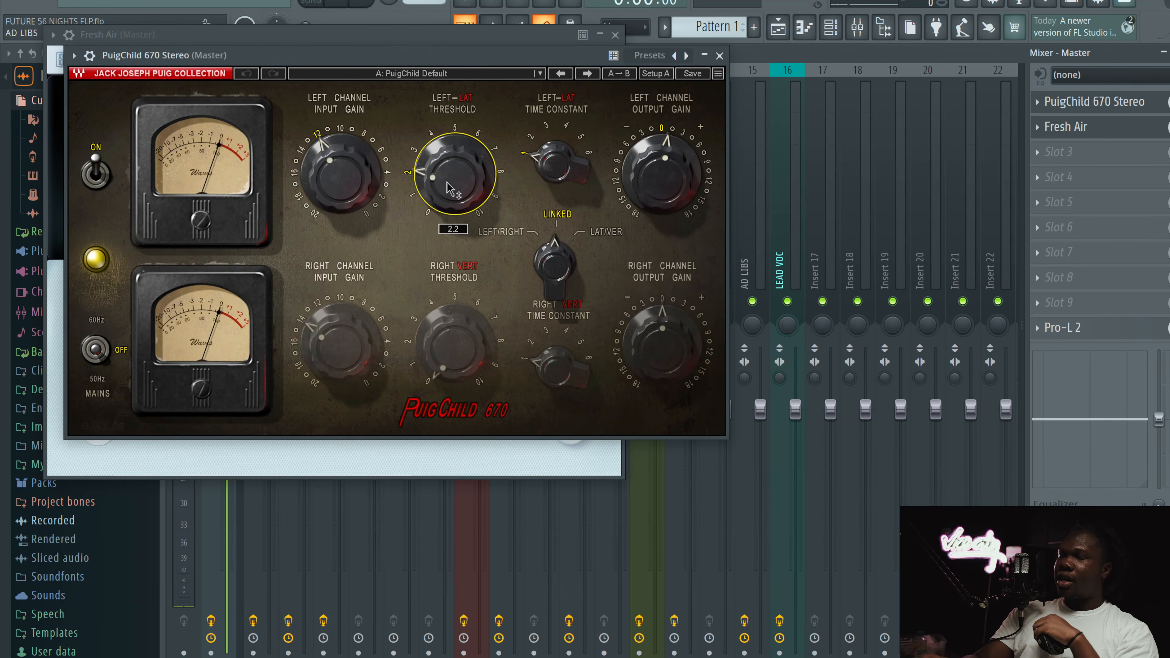
Examine the Mid Air and High Air settings of Fresh Air and the Pro-L 2 limiter on the Master track
{"action": "left_click", "coordinate": [1107, 127]}
{"action": "left_click", "coordinate": [1107, 127]}
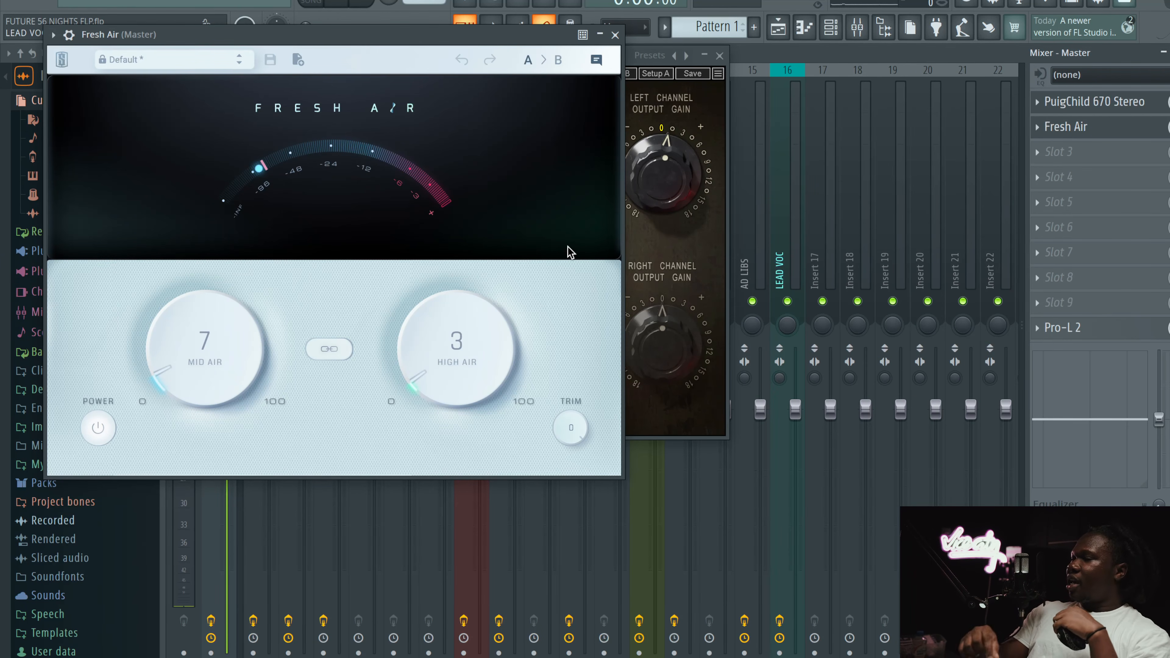
{"action": "left_click", "coordinate": [1105, 325]}
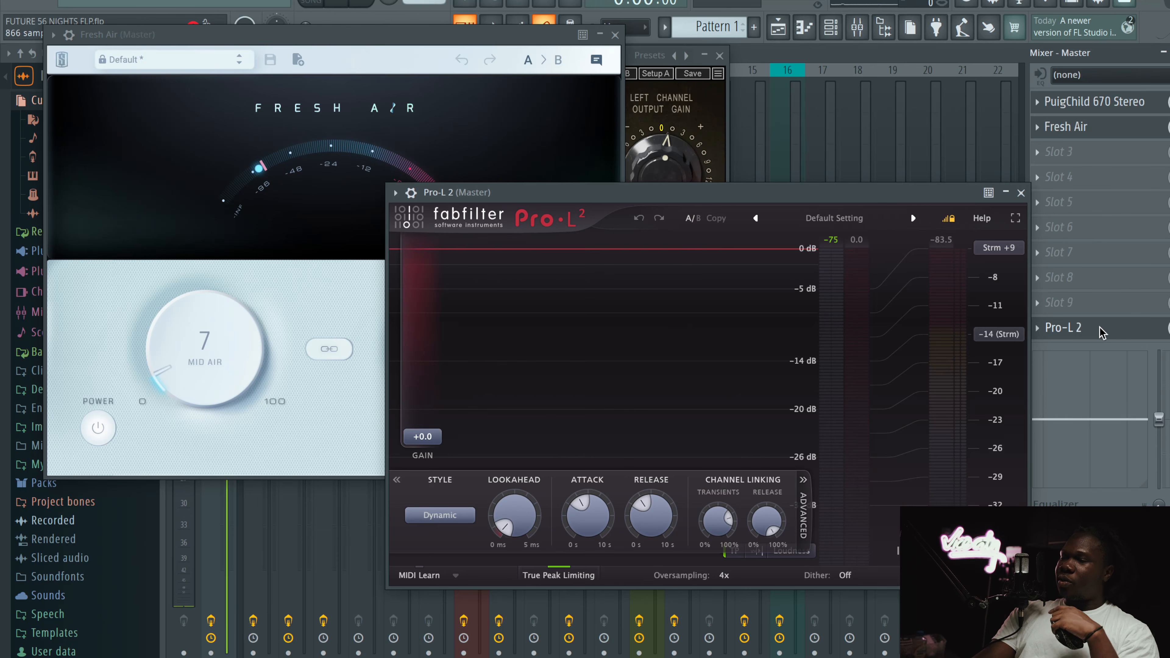